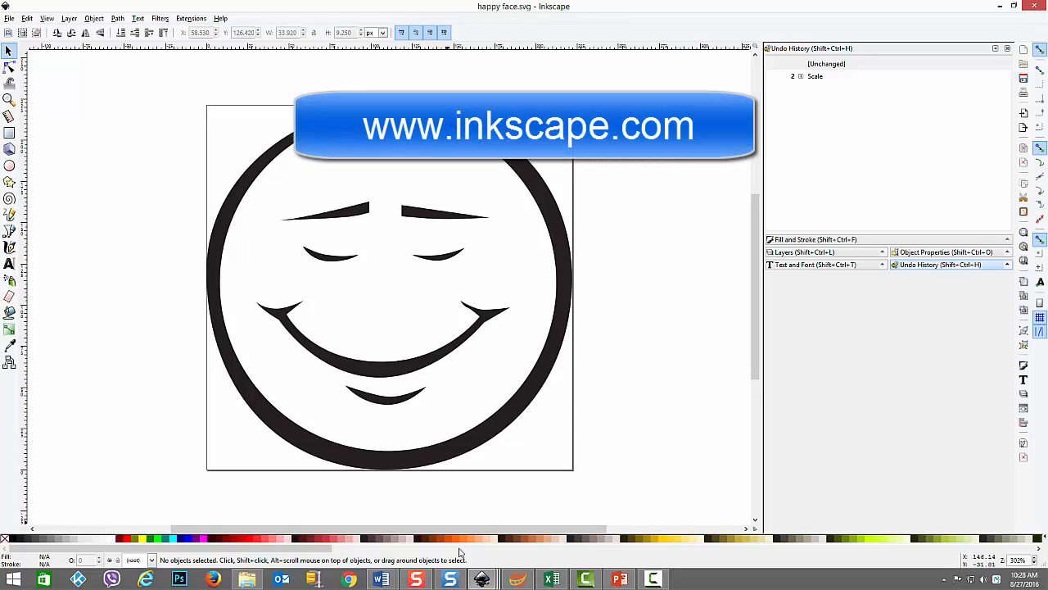
- Turn the happy face sad by flipping the mouth and both eyes vertically and repositioning them
click(332, 364)
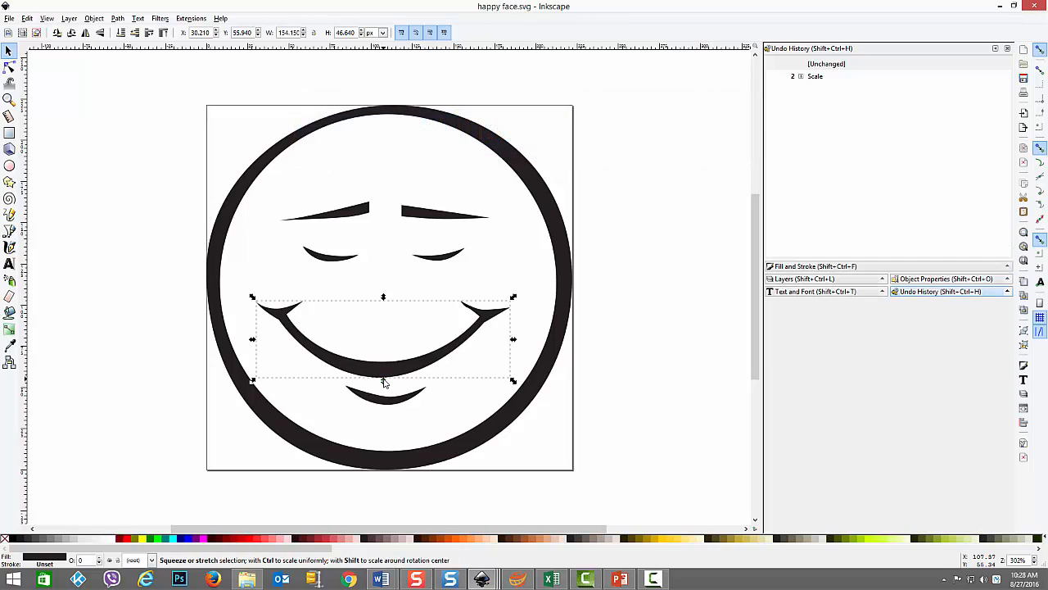
drag(384, 382, 390, 308)
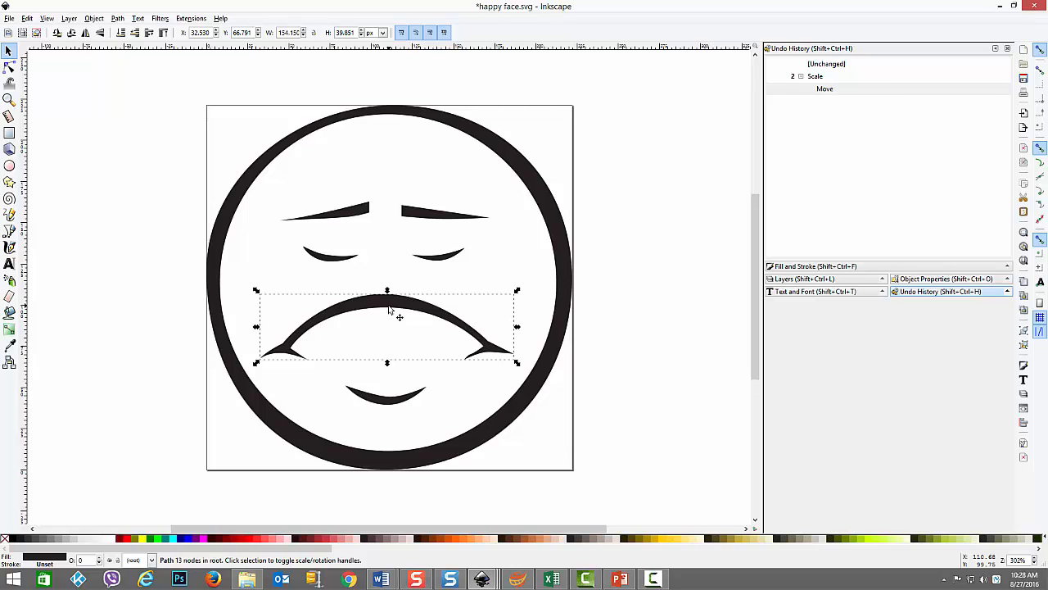
click(330, 258)
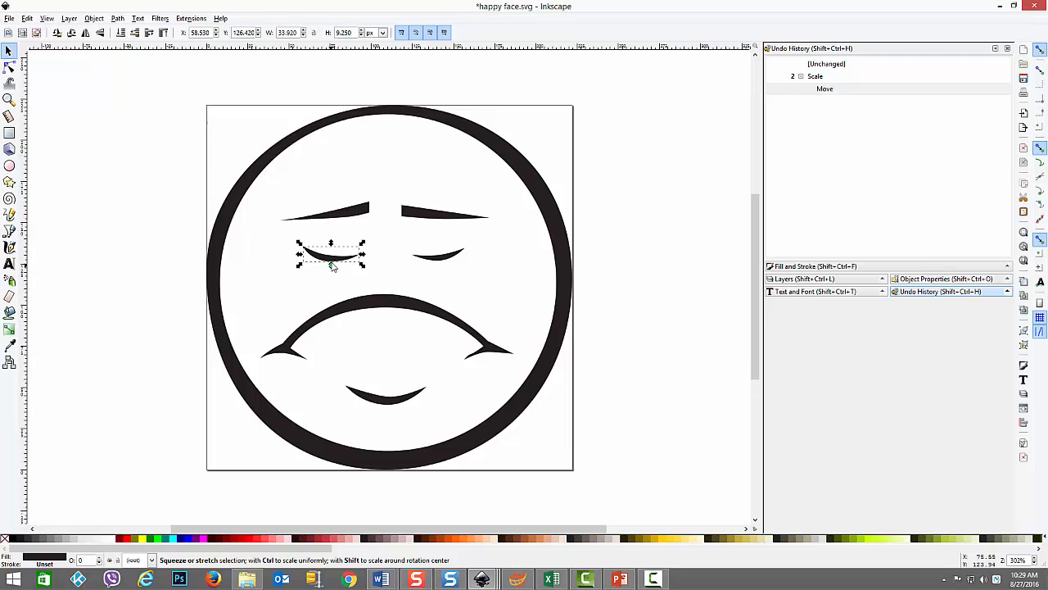
drag(332, 266, 329, 241)
click(434, 259)
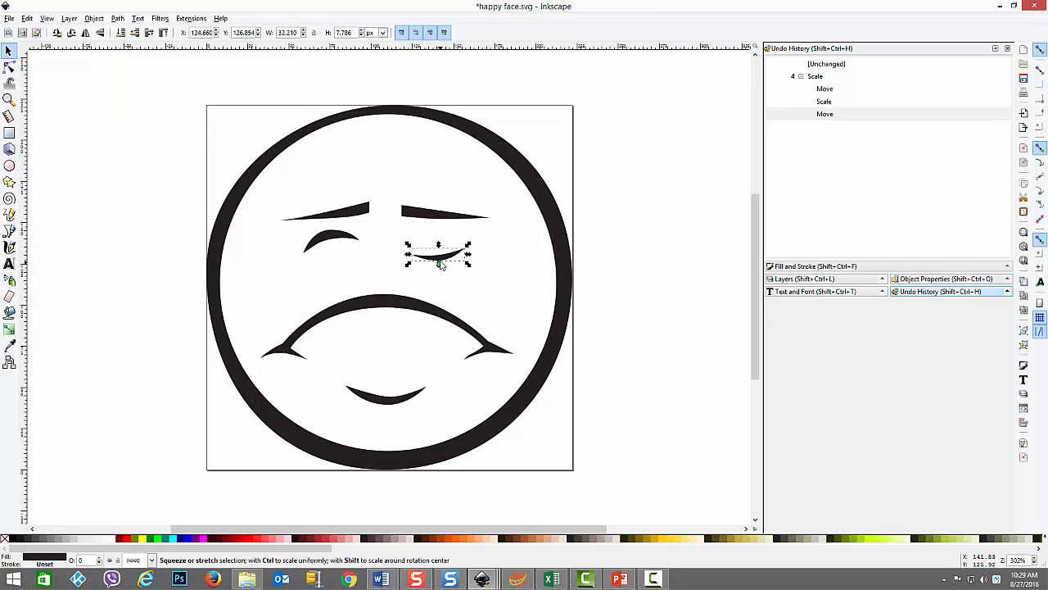
mouse_move(439, 260)
mouse_down()
mouse_move(439, 231)
mouse_move(434, 250)
mouse_up()
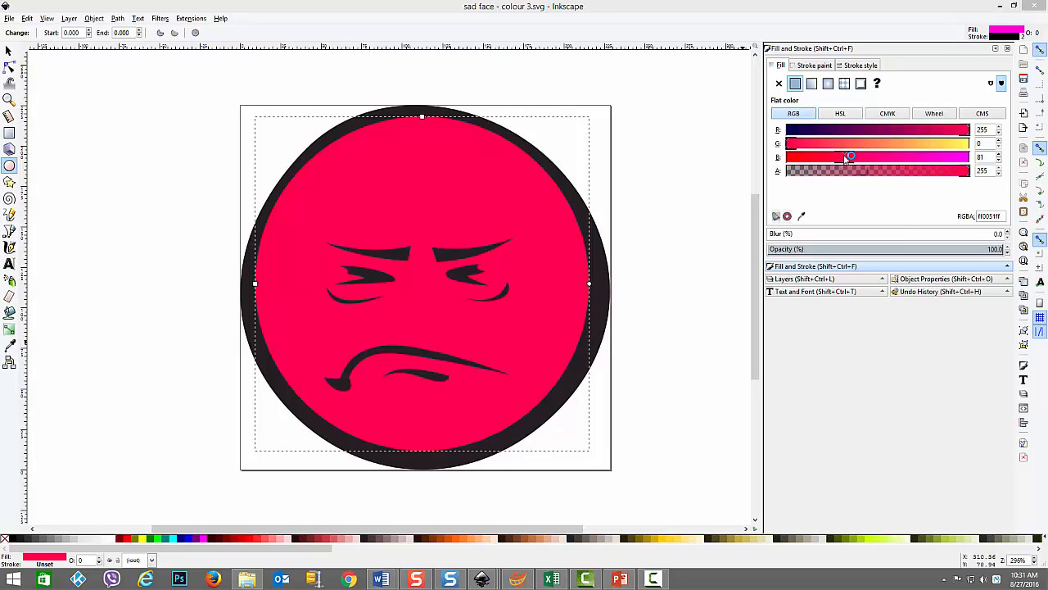
- Set the blue channel of the face circle's flat fill to 136, giving the colour ff0088ff
mouse_move(846, 157)
mouse_down()
mouse_move(794, 164)
mouse_move(978, 165)
mouse_move(886, 164)
mouse_up()
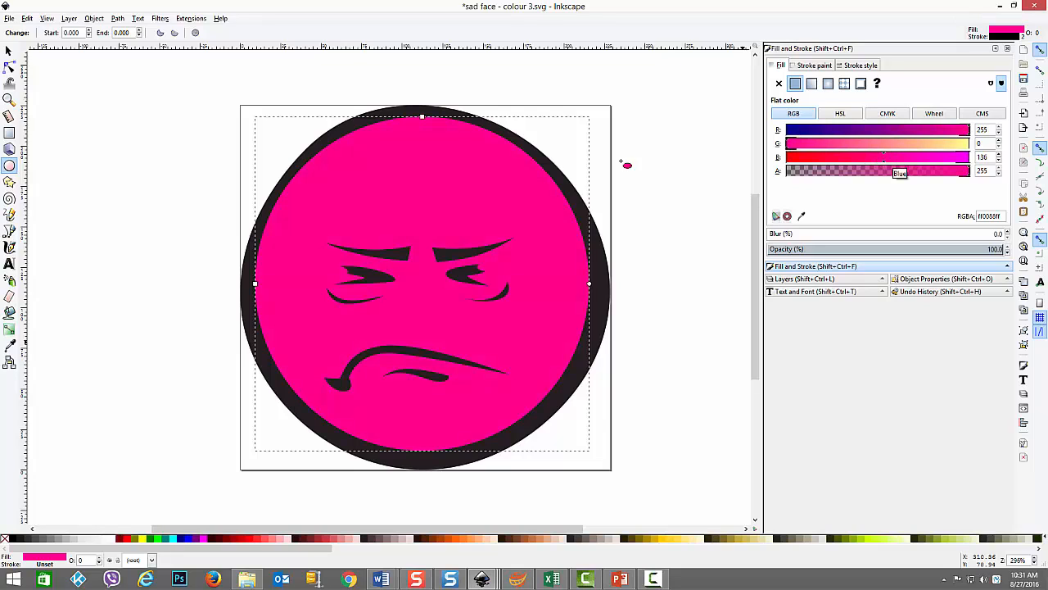
click(9, 19)
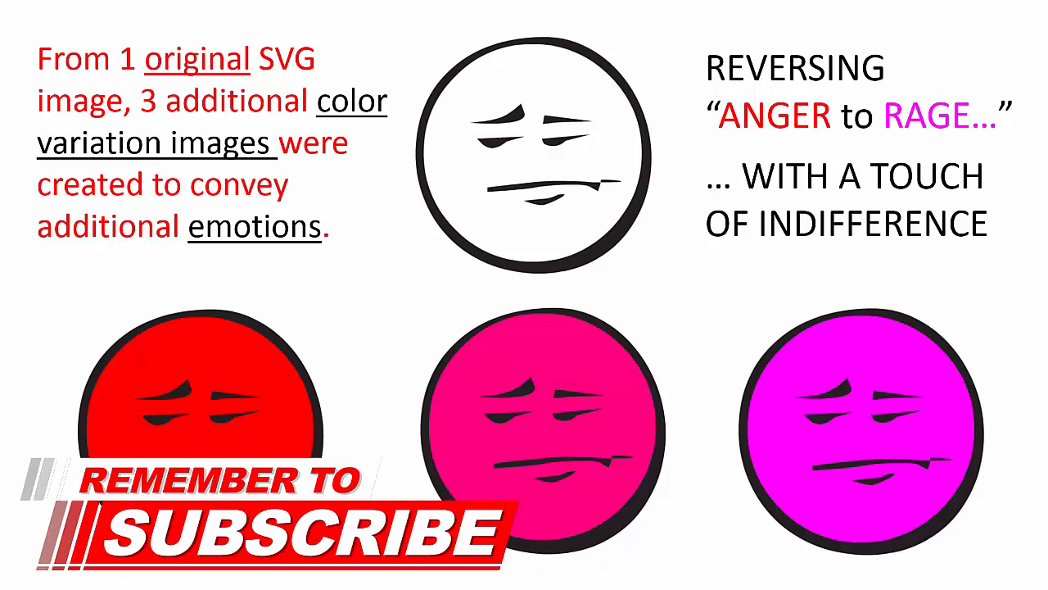
key(Right)
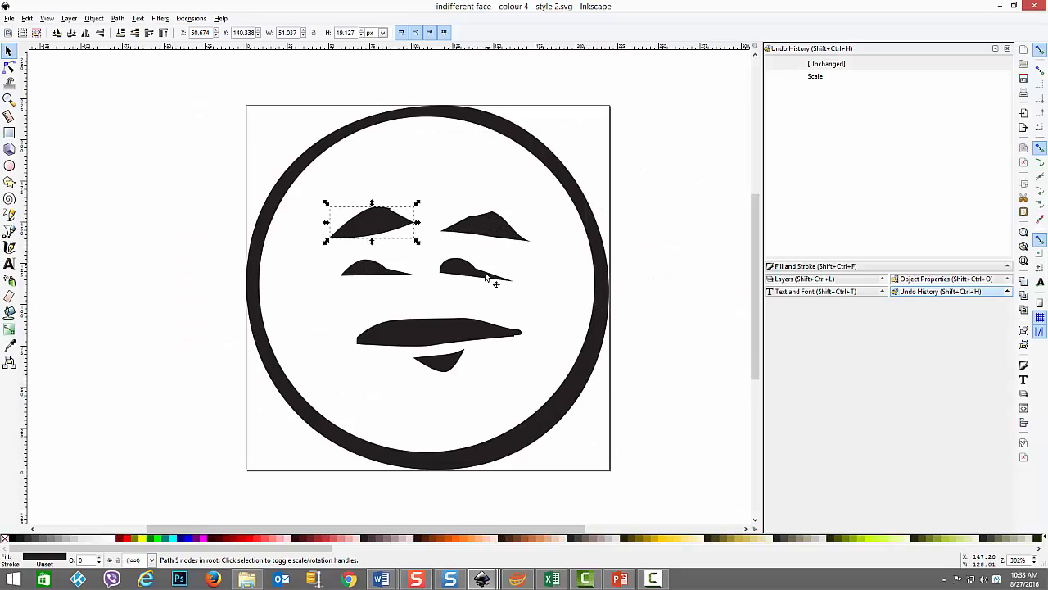
- Scale the left eyebrow of the indifferent face down slightly to flatten its peak
click(488, 227)
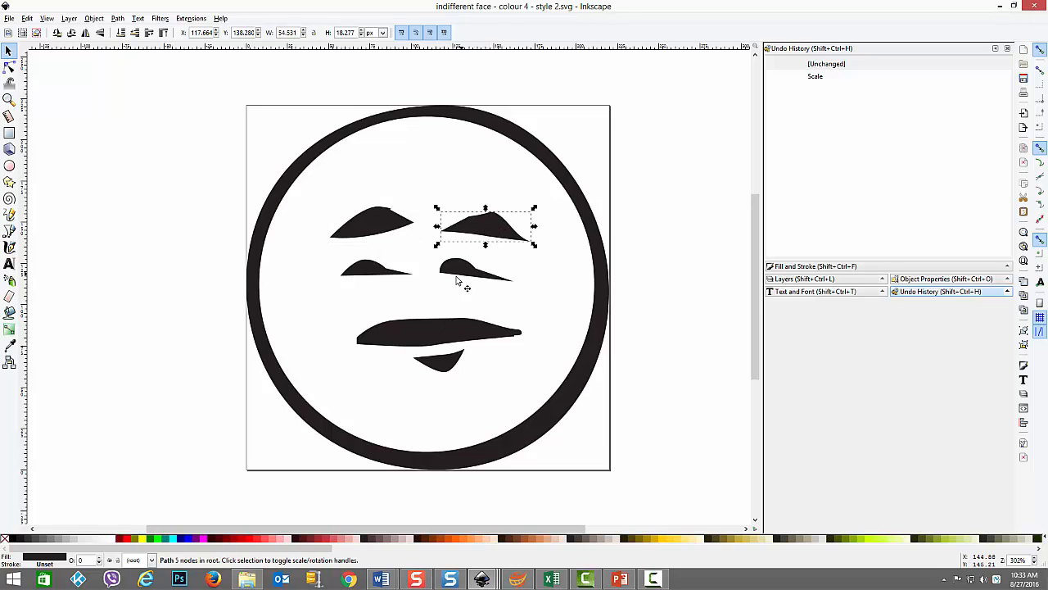
click(382, 226)
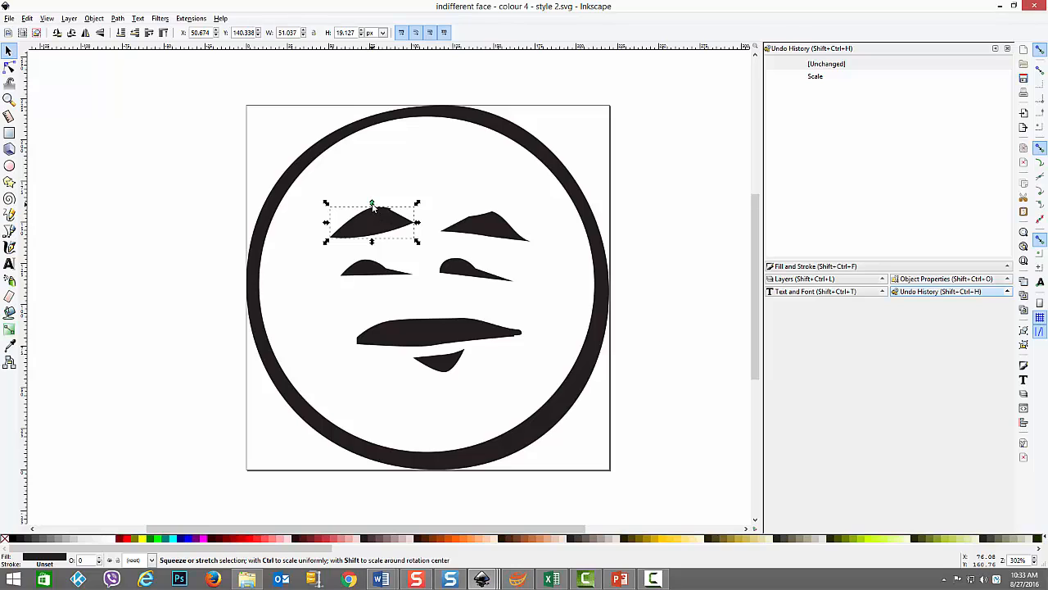
drag(372, 204, 415, 208)
- Reshape the indifferent face's mouth by moving a node on its upper edge
click(432, 330)
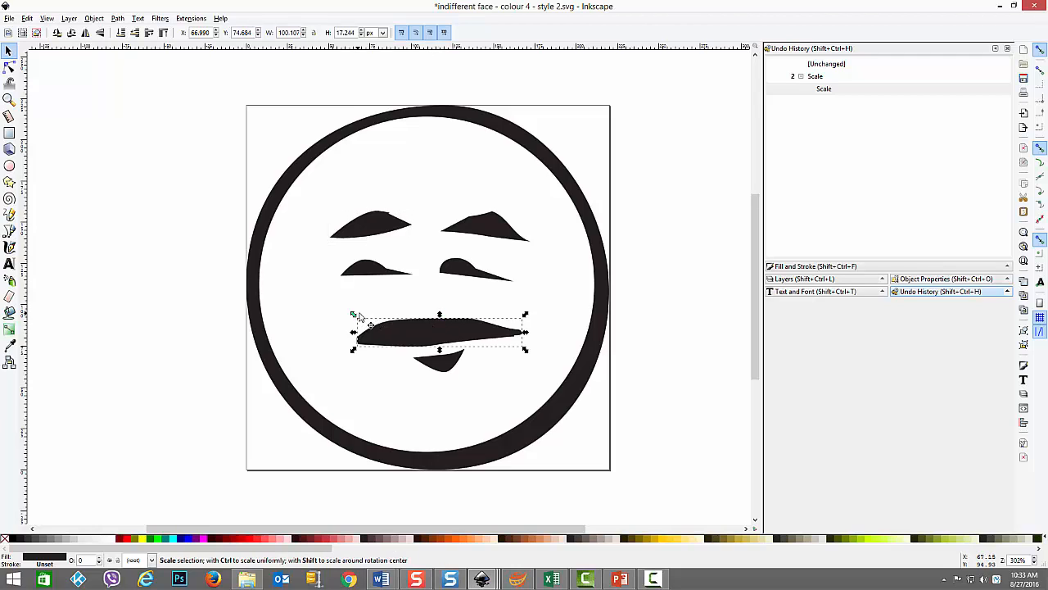
drag(441, 315, 398, 322)
key(n)
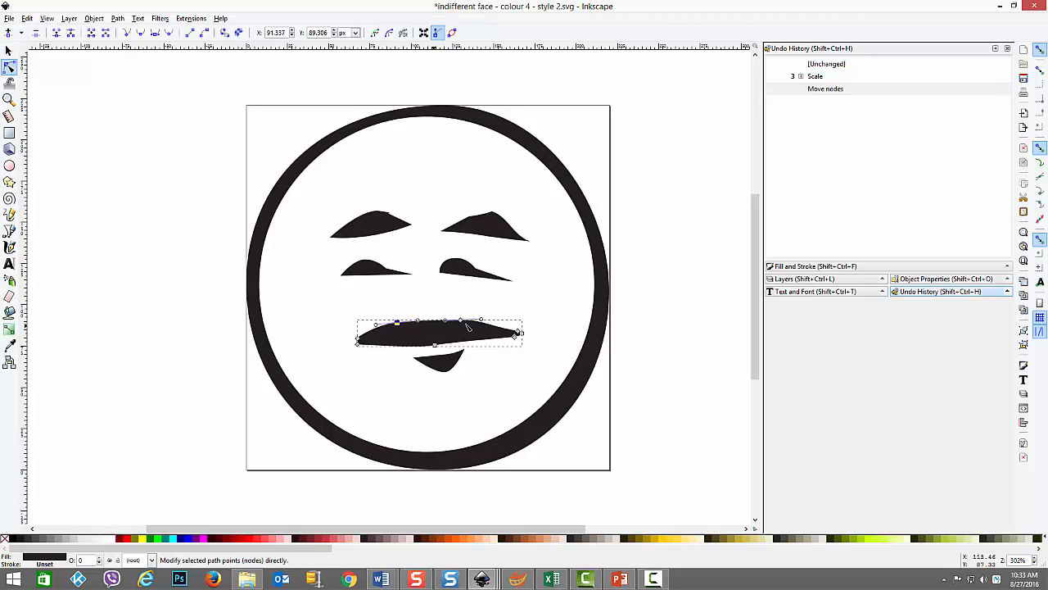
click(7, 20)
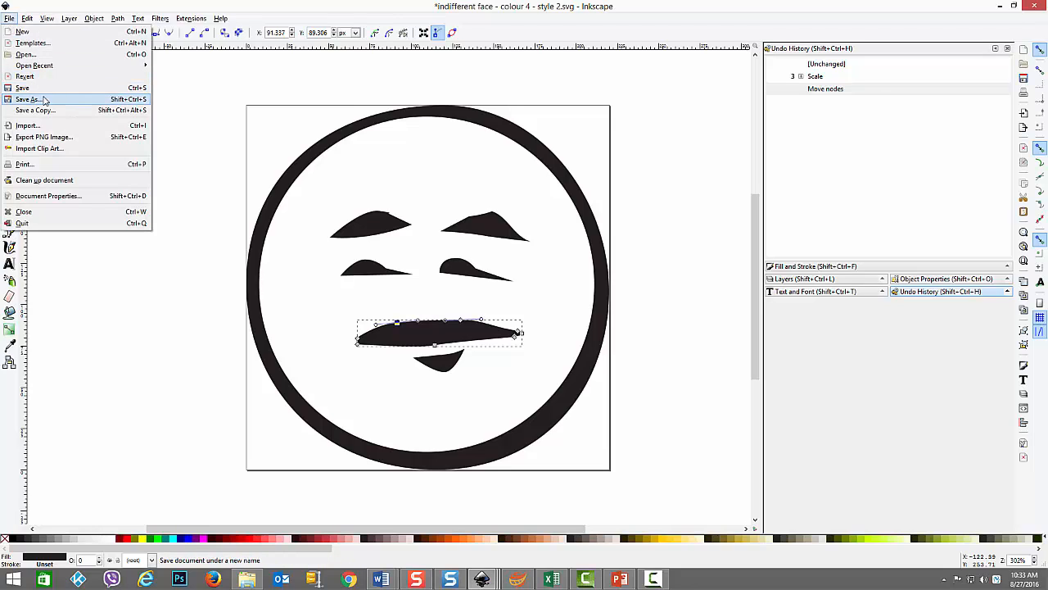
click(226, 90)
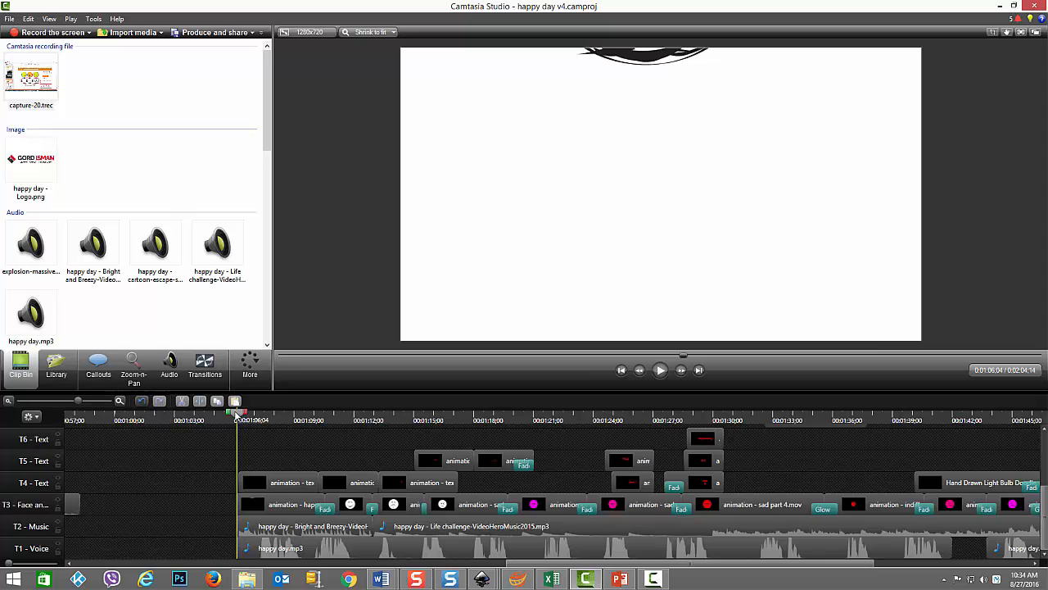
- Switch to Camtasia Studio and scrub the timeline from about 1:06 to review the happy, sad and indifferent face animations
drag(237, 414, 376, 436)
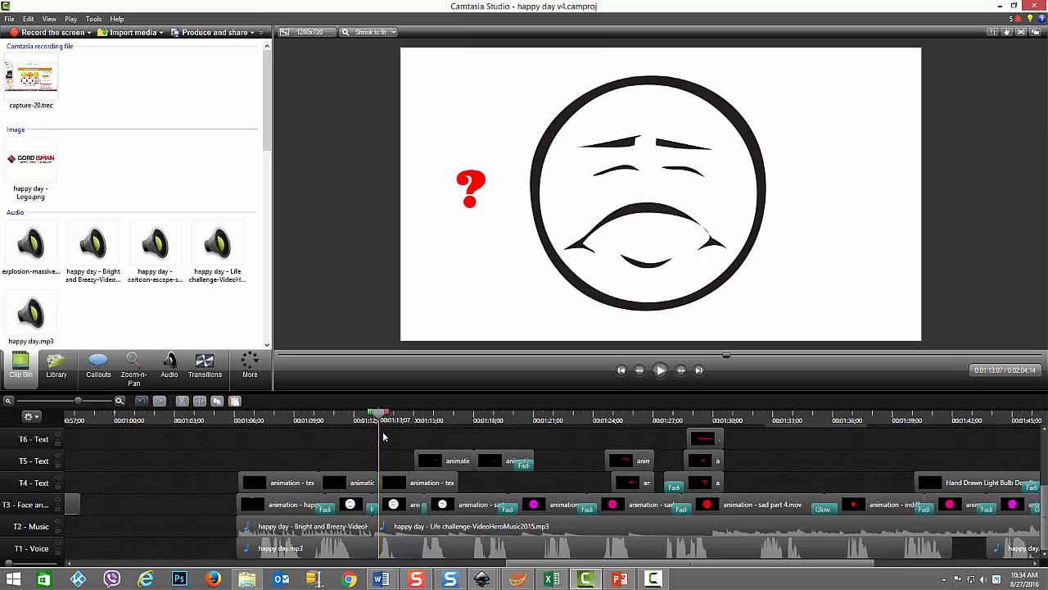
drag(383, 436, 515, 440)
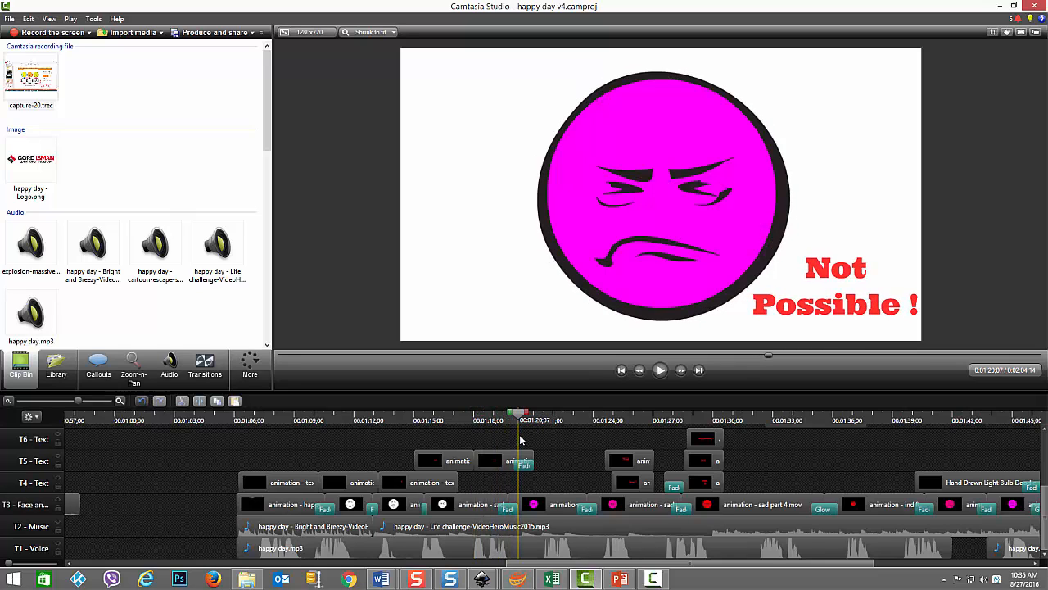
click(525, 440)
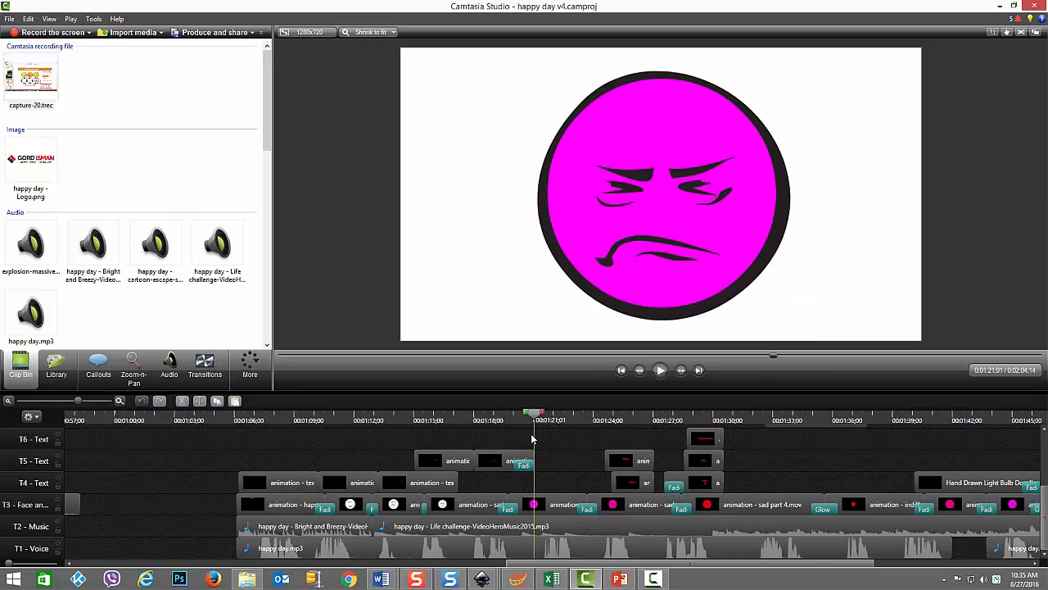
click(543, 437)
drag(544, 437, 872, 395)
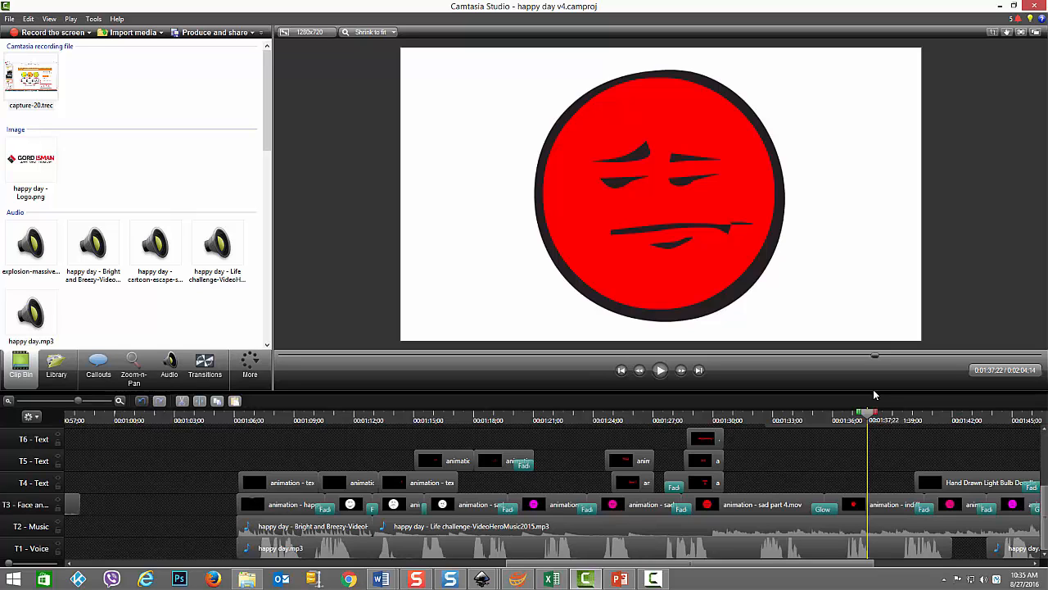
drag(876, 395, 908, 399)
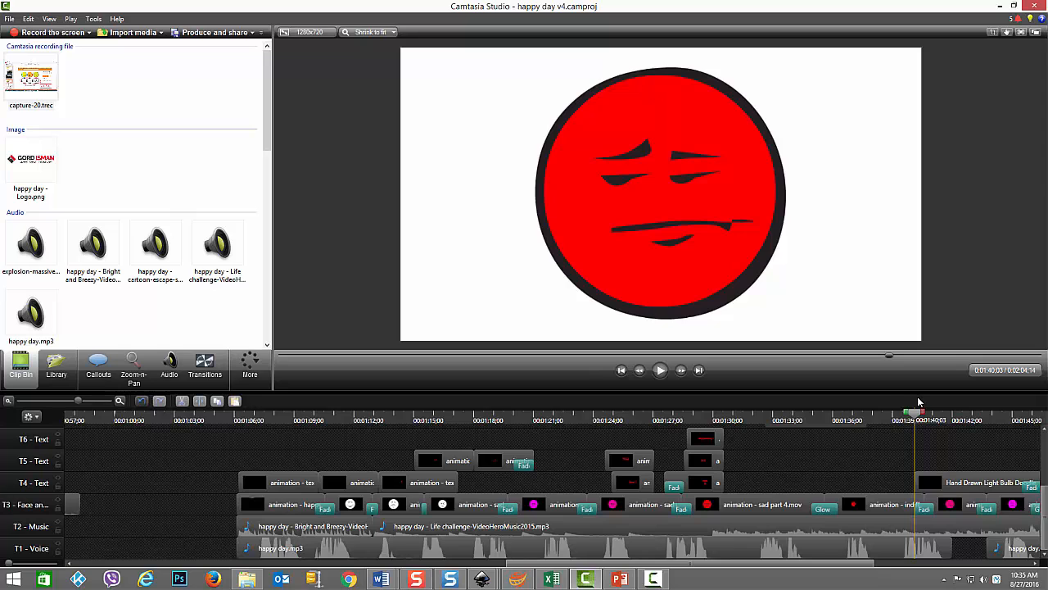
drag(927, 403, 1023, 413)
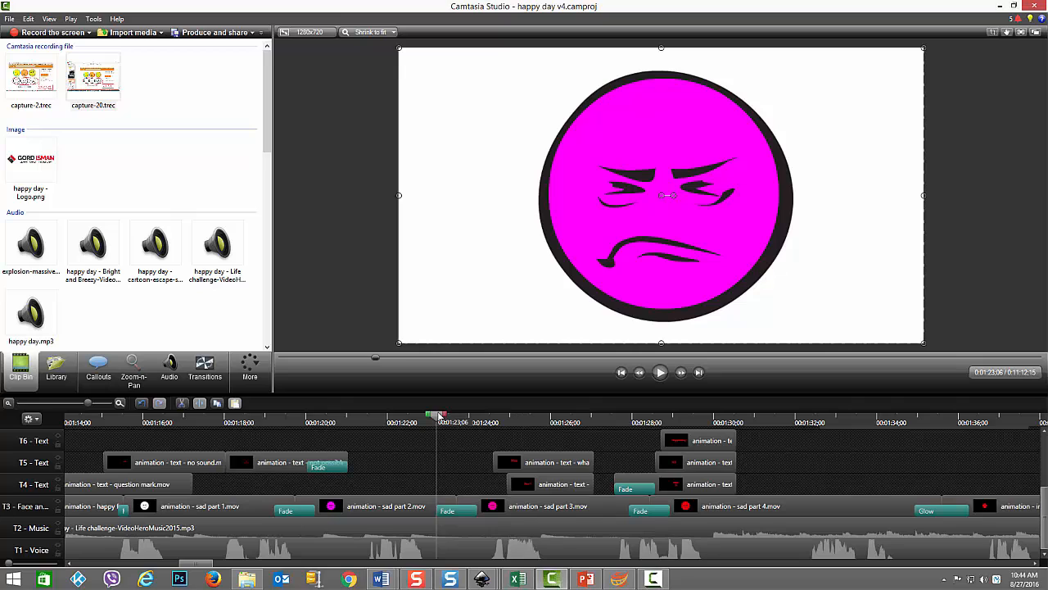
drag(437, 418, 530, 399)
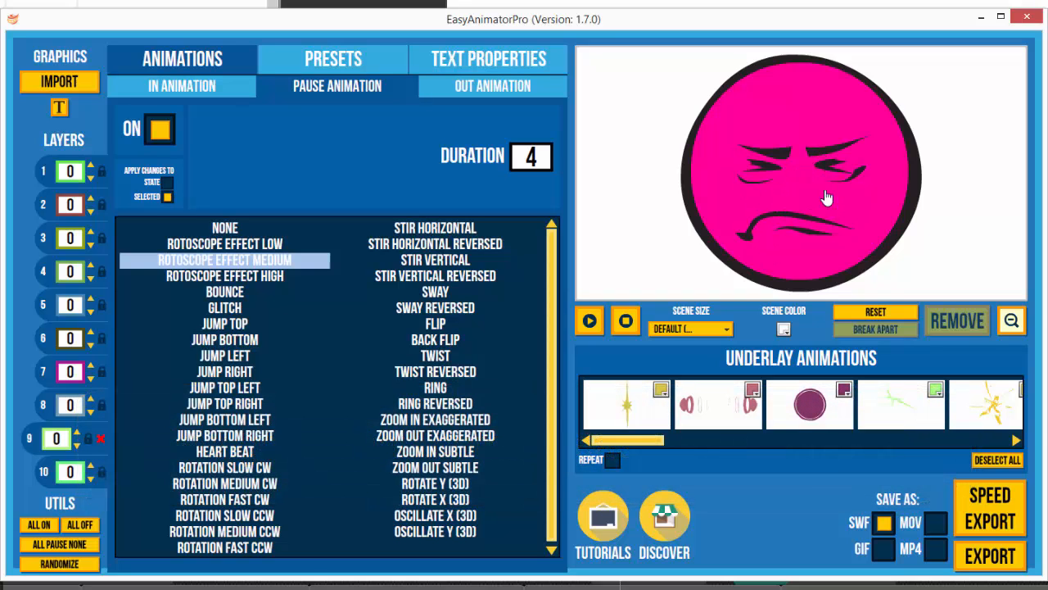
- Switch to EasyAnimatorPro and check the pause animations assigned to the pink face's eyebrows, eyes, chin line and mouth
click(779, 158)
click(835, 148)
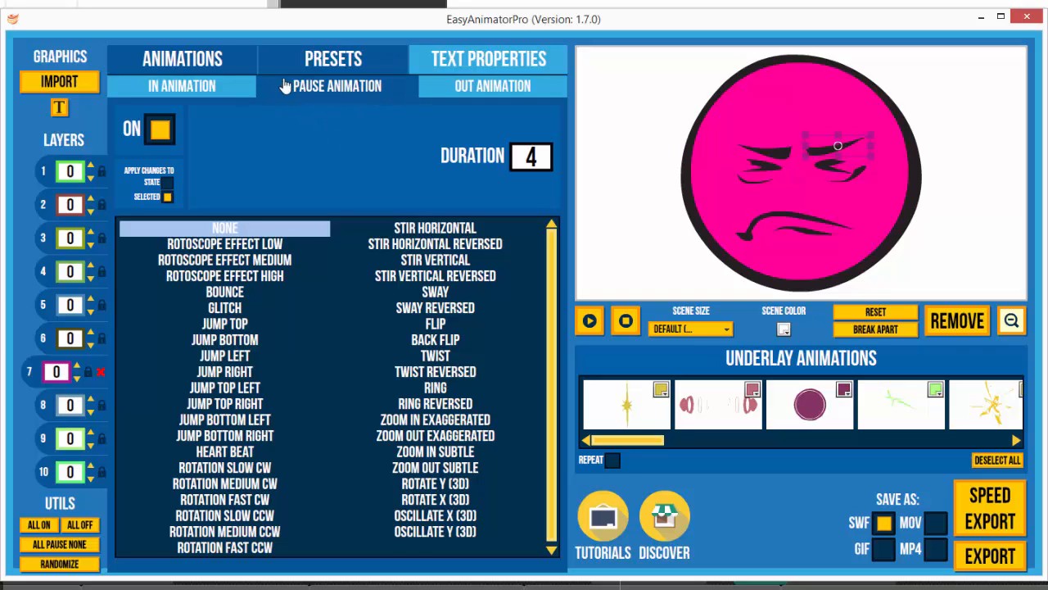
click(760, 184)
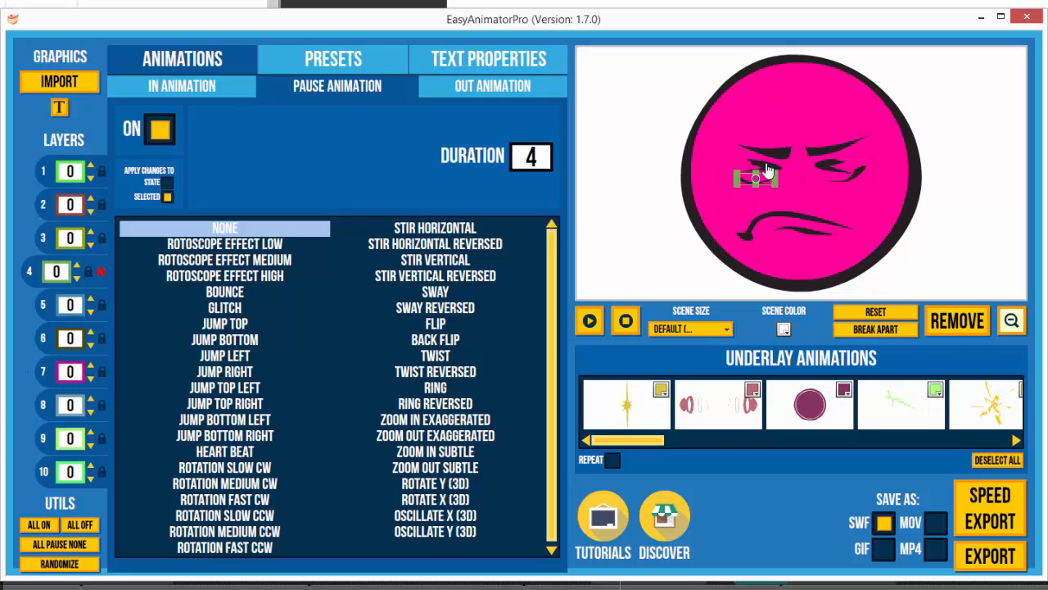
click(829, 164)
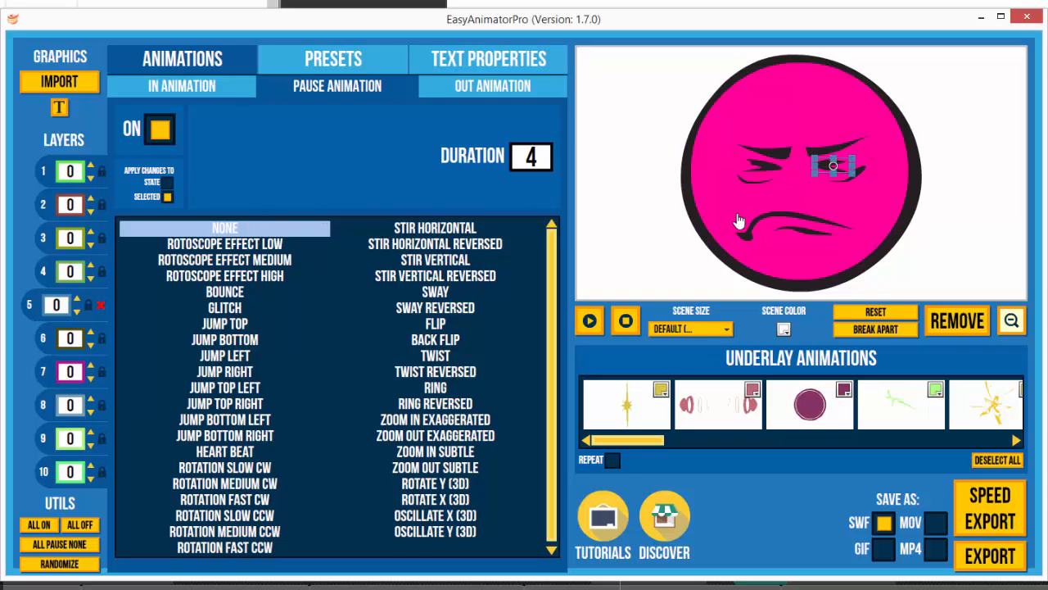
click(800, 234)
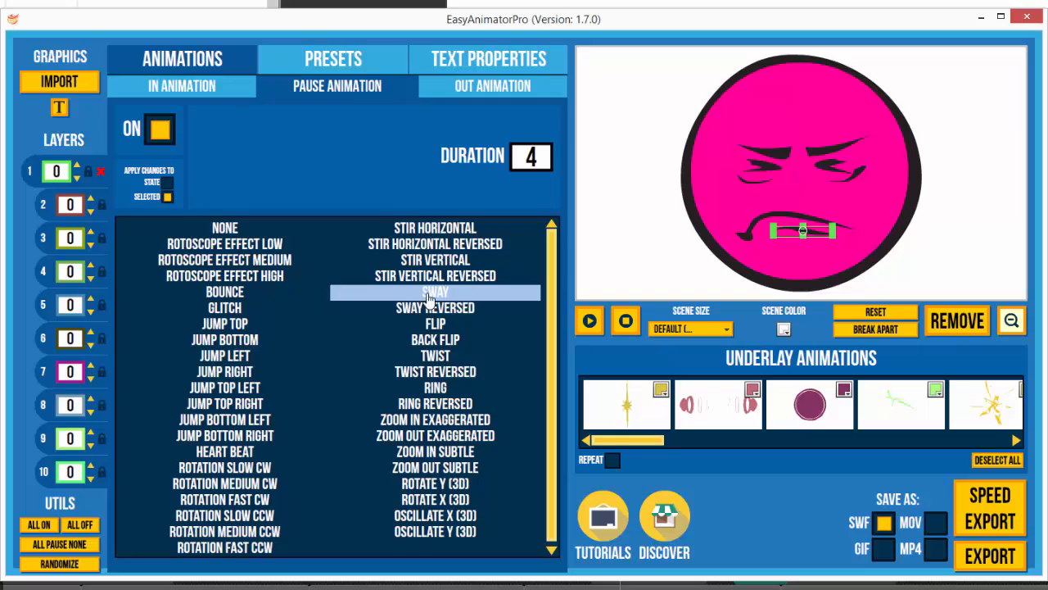
click(785, 223)
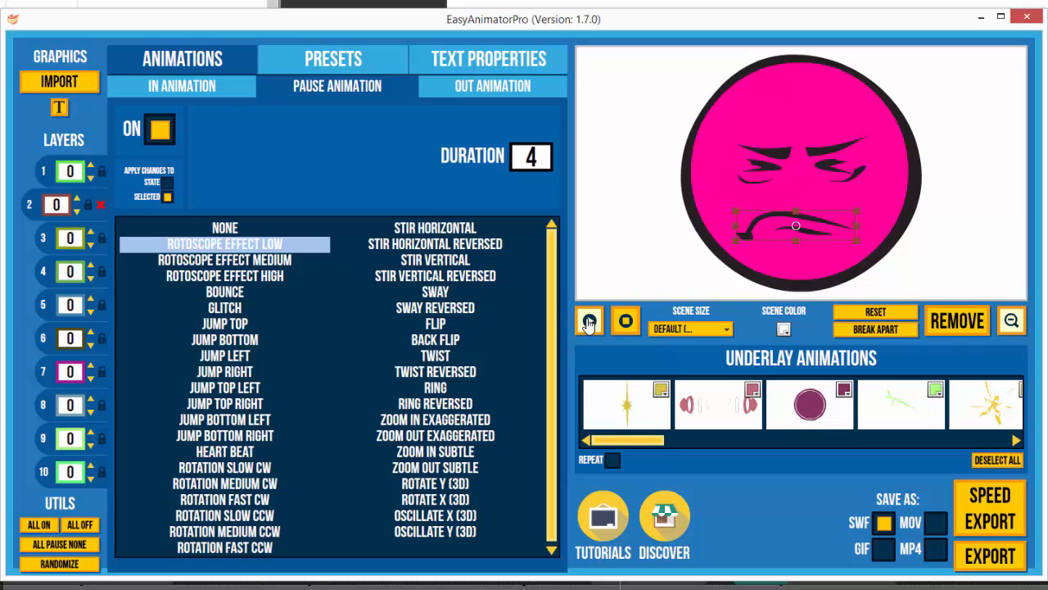
- Deselect the mouth, preview the pink face's animation and stop the playback
click(768, 248)
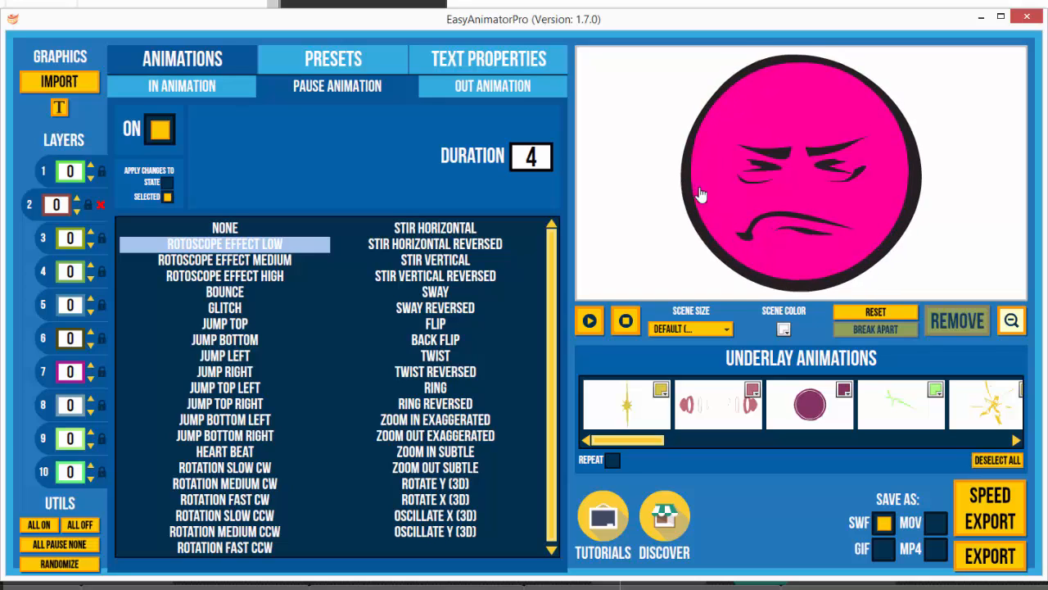
click(590, 322)
click(623, 321)
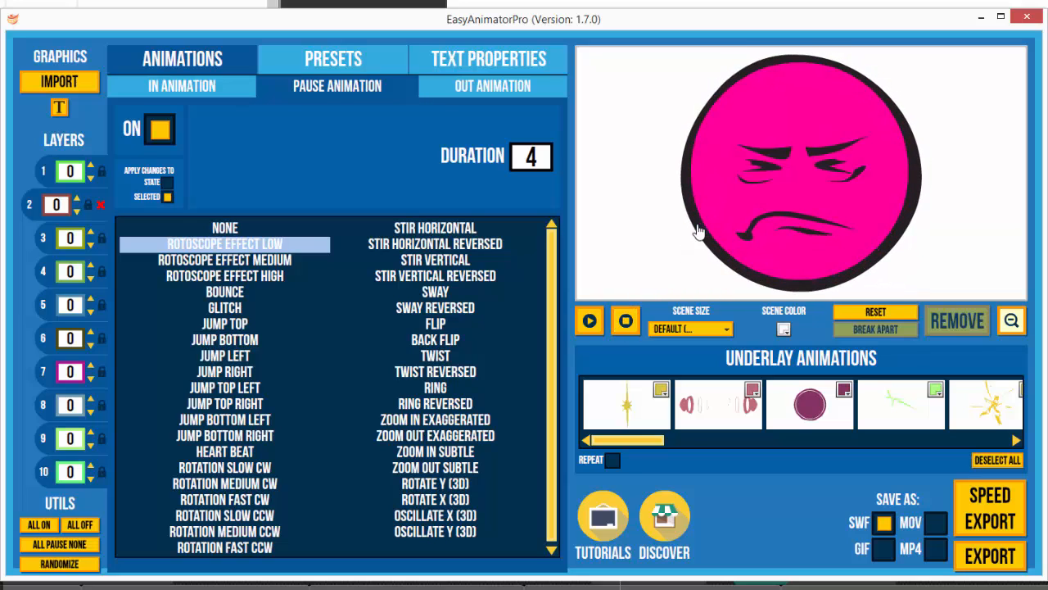
- Check the pause animations of the face outline on layer 10 and the pink fill on layer 9, and preview the result
click(43, 475)
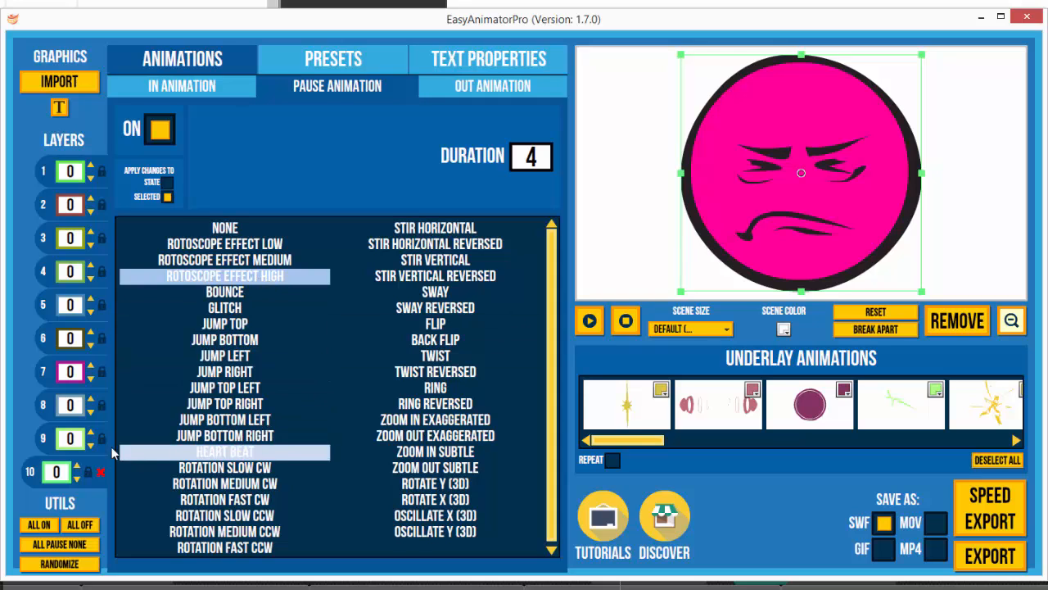
click(45, 439)
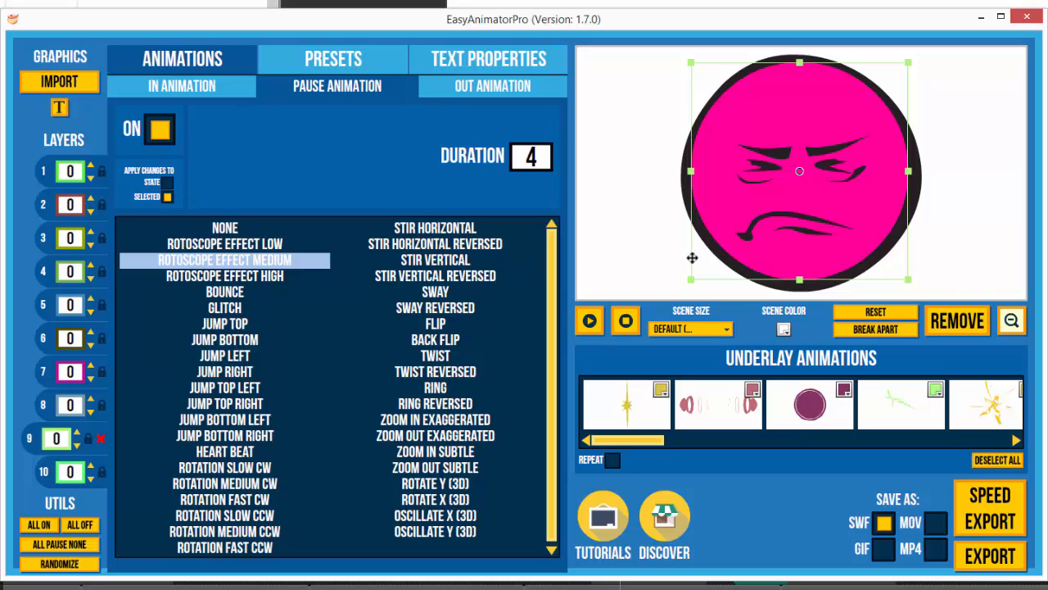
click(589, 322)
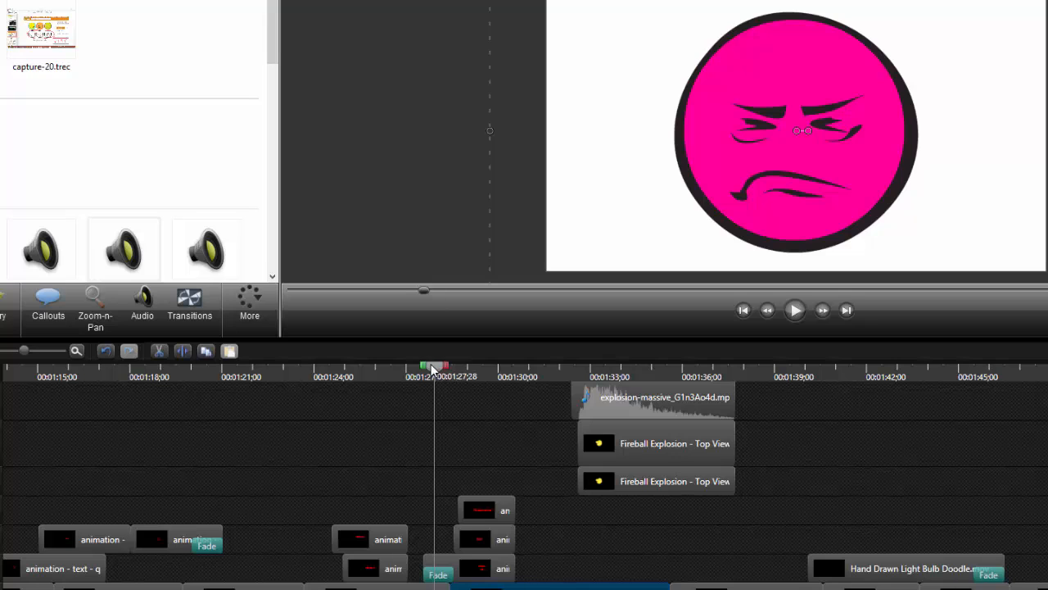
- Switch to Camtasia Studio and scrub the timeline from about 1:28 to 1:35 to review the fireball explosion section
drag(432, 370, 665, 399)
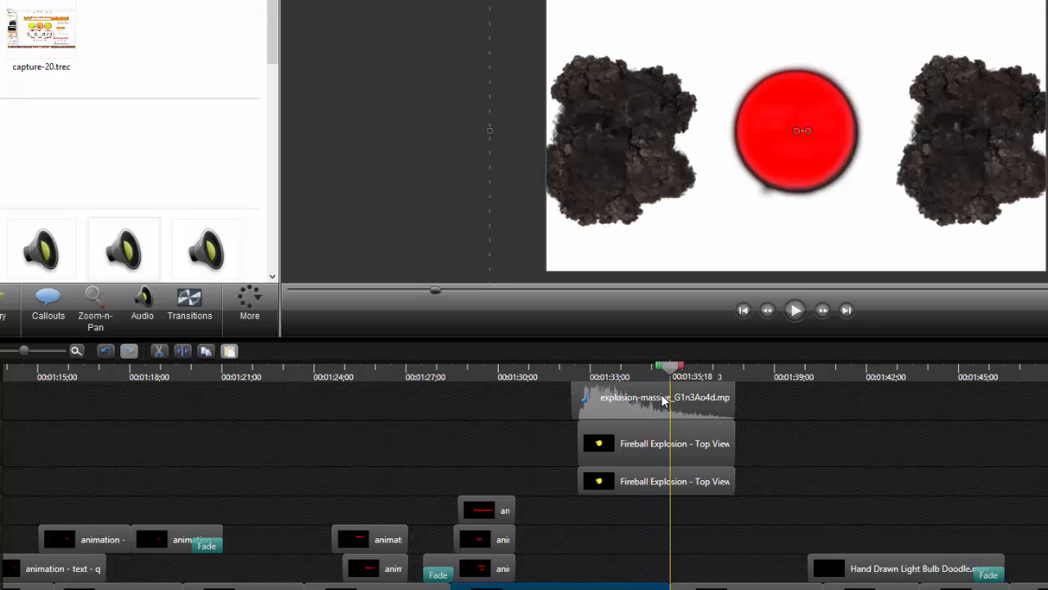
mouse_move(663, 400)
mouse_down()
mouse_move(524, 398)
mouse_move(472, 409)
mouse_move(663, 411)
mouse_up()
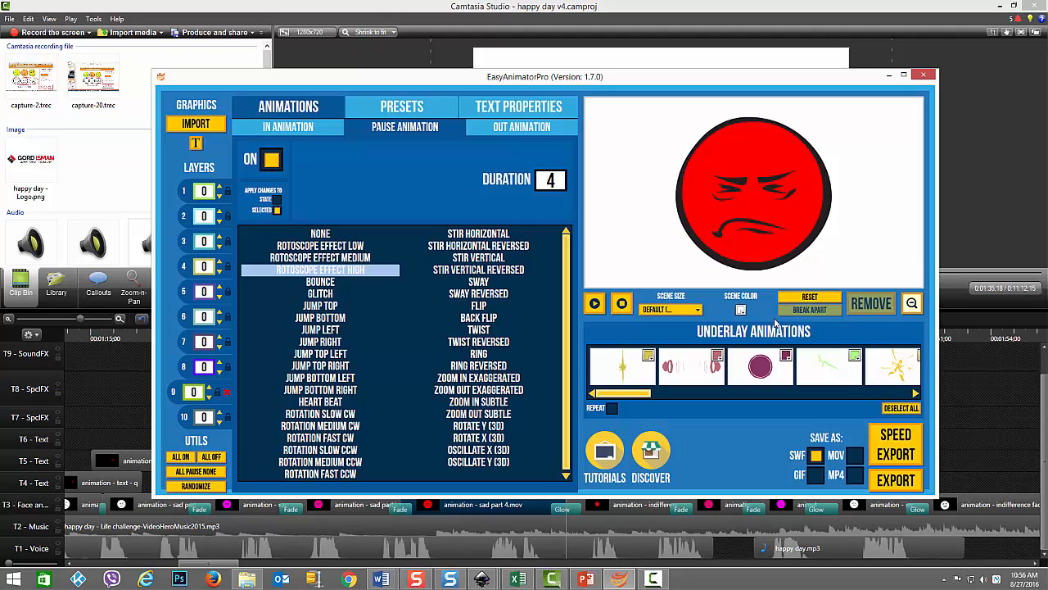
- Switch to EasyAnimatorPro and check the pause animation of the red face's fill circle
click(184, 418)
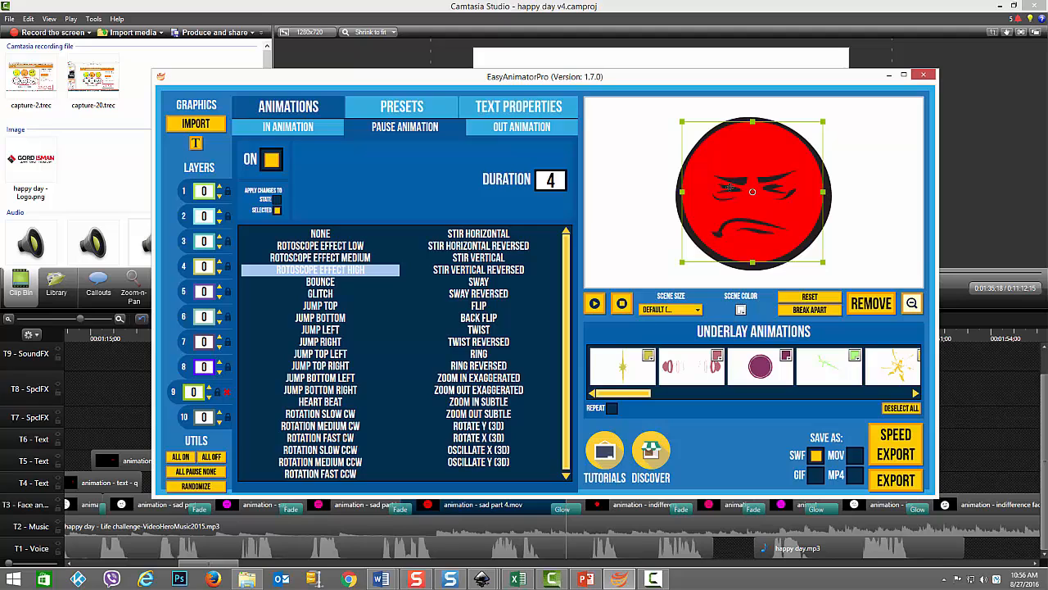
click(729, 180)
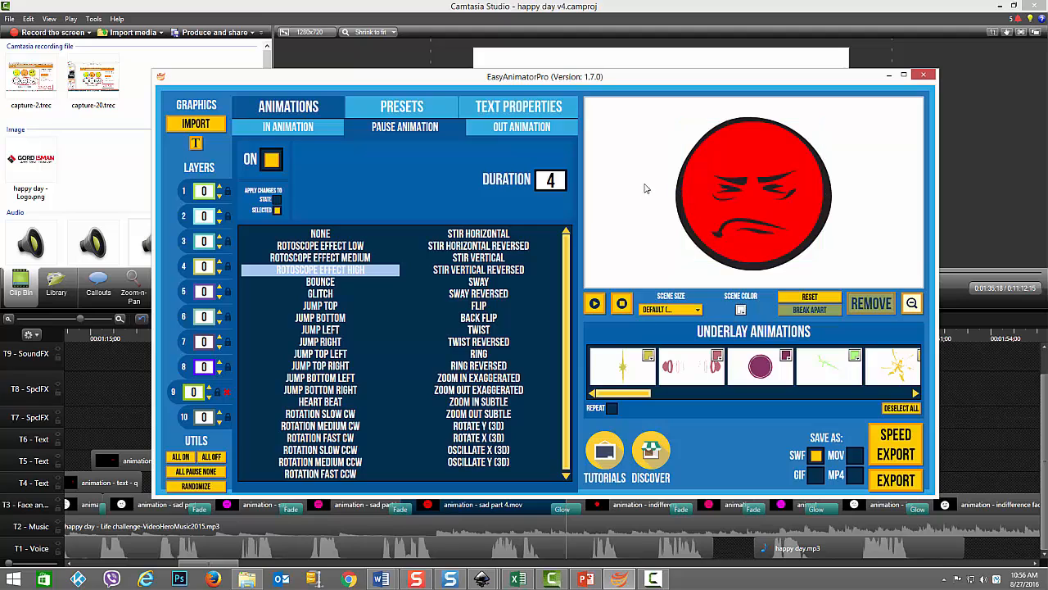
- Check the pause animations of the red face's fill and one eyebrow and eye, preview the face and open its out animation settings
click(732, 188)
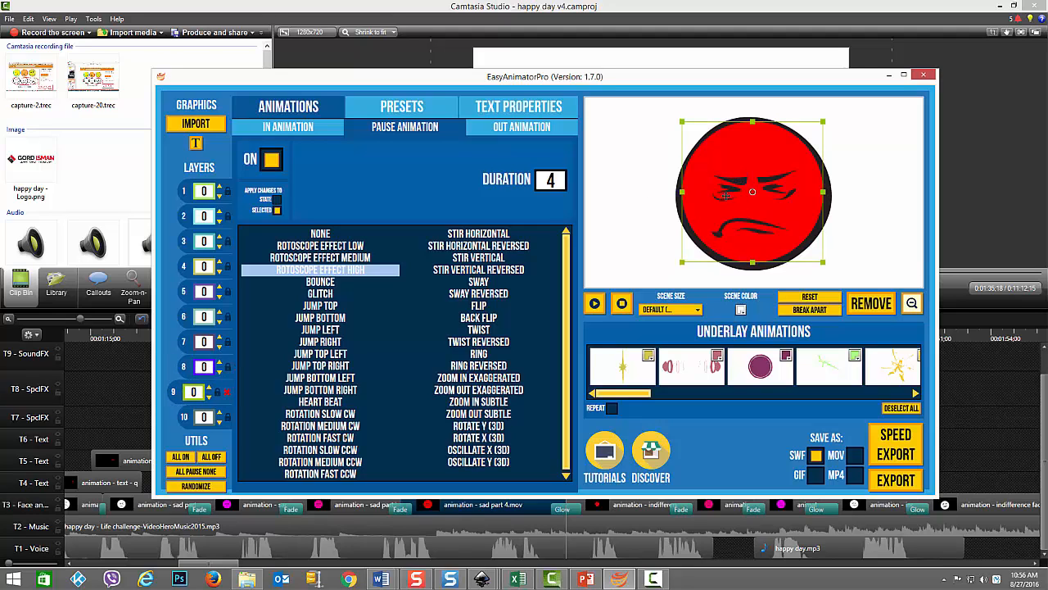
click(778, 176)
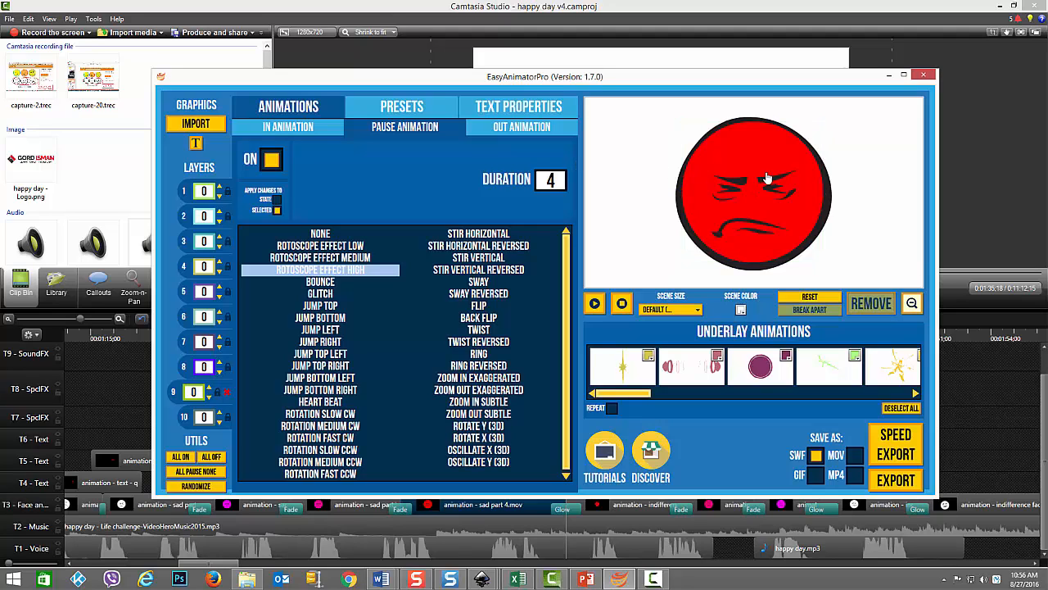
click(768, 182)
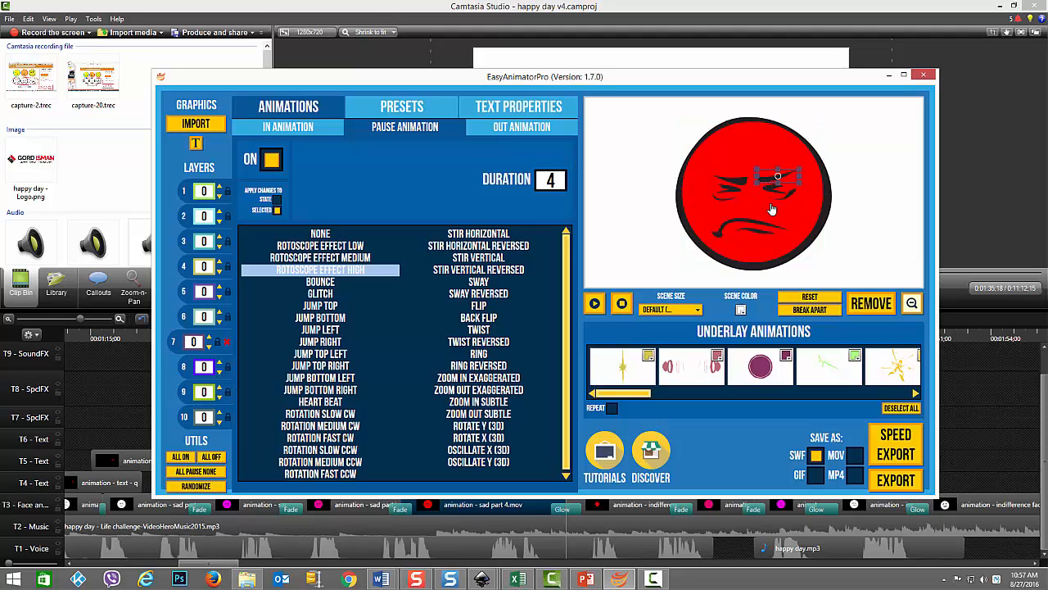
click(774, 192)
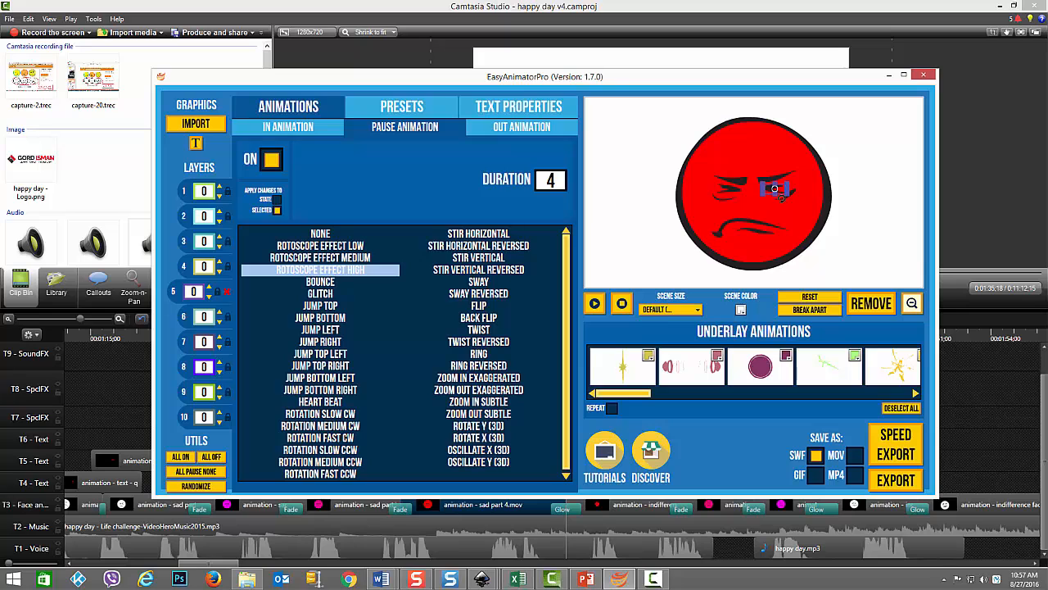
click(595, 304)
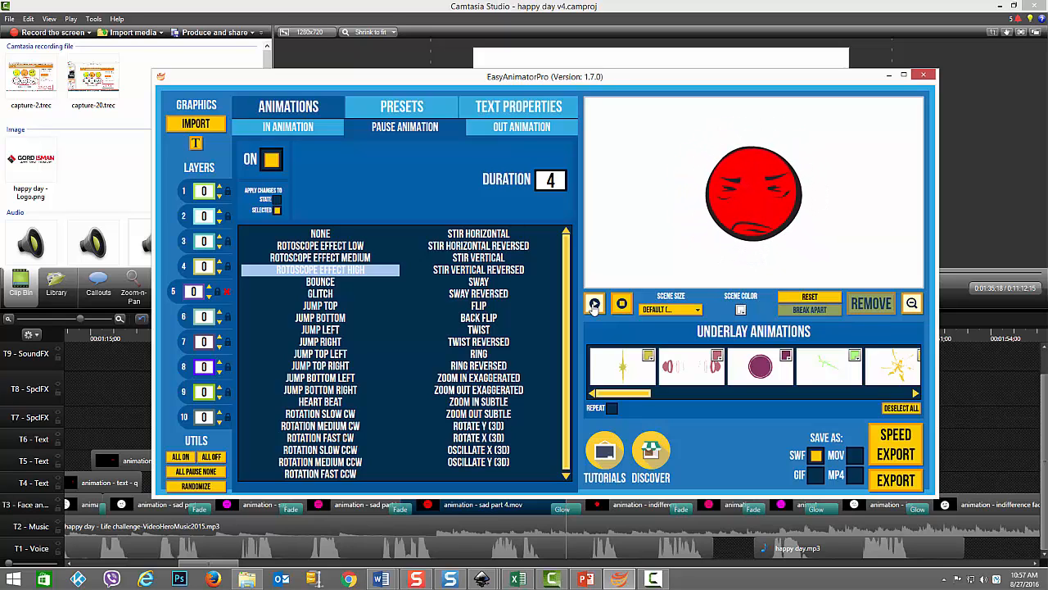
click(522, 129)
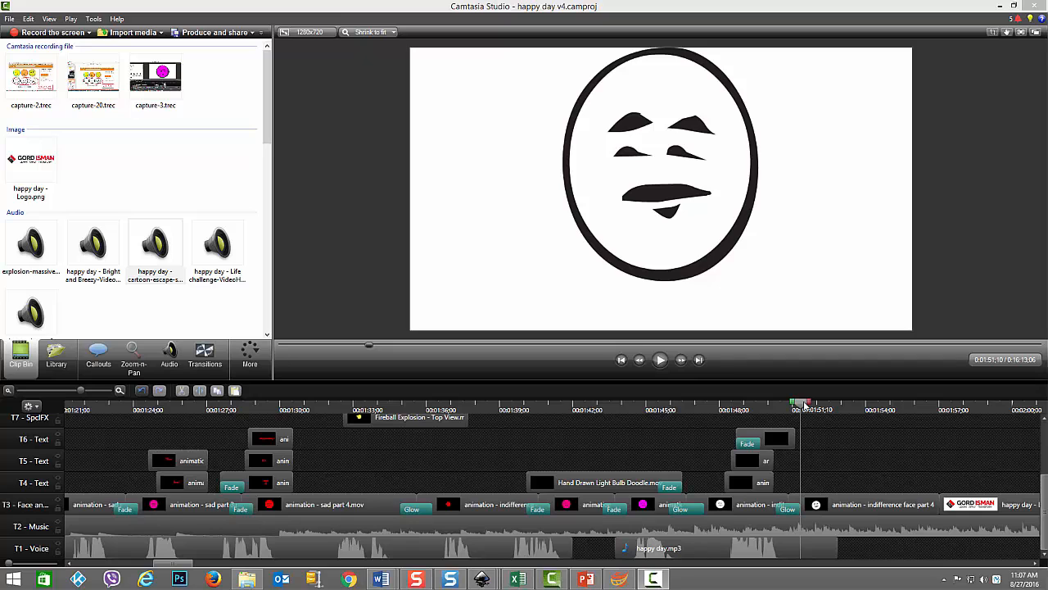
- Switch to Camtasia Studio and scrub the timeline from about 1:51 to 1:57 to review the last indifference face and the logo
drag(804, 404, 917, 415)
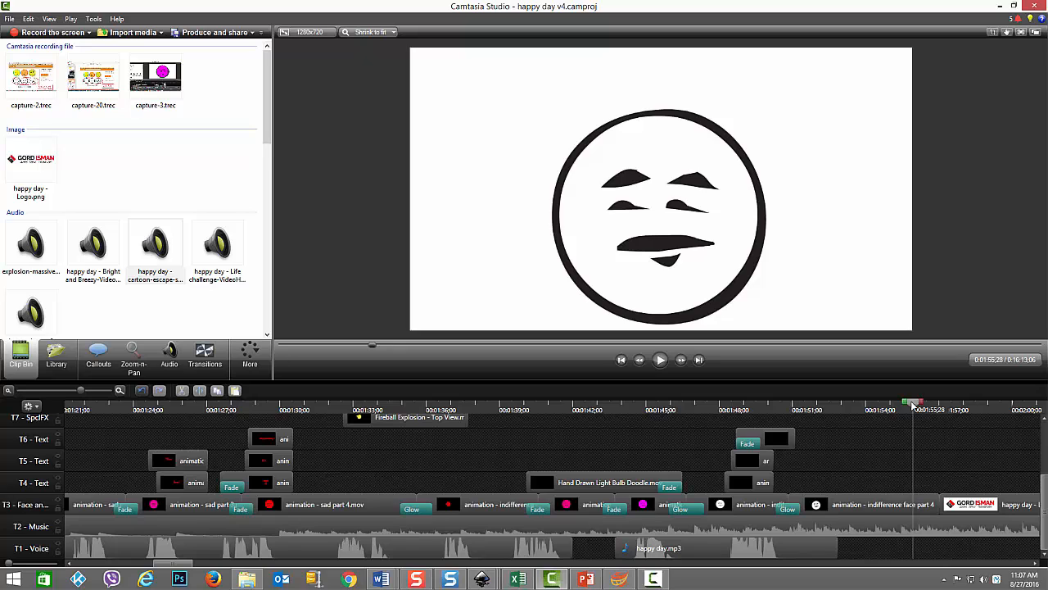
drag(923, 406, 938, 400)
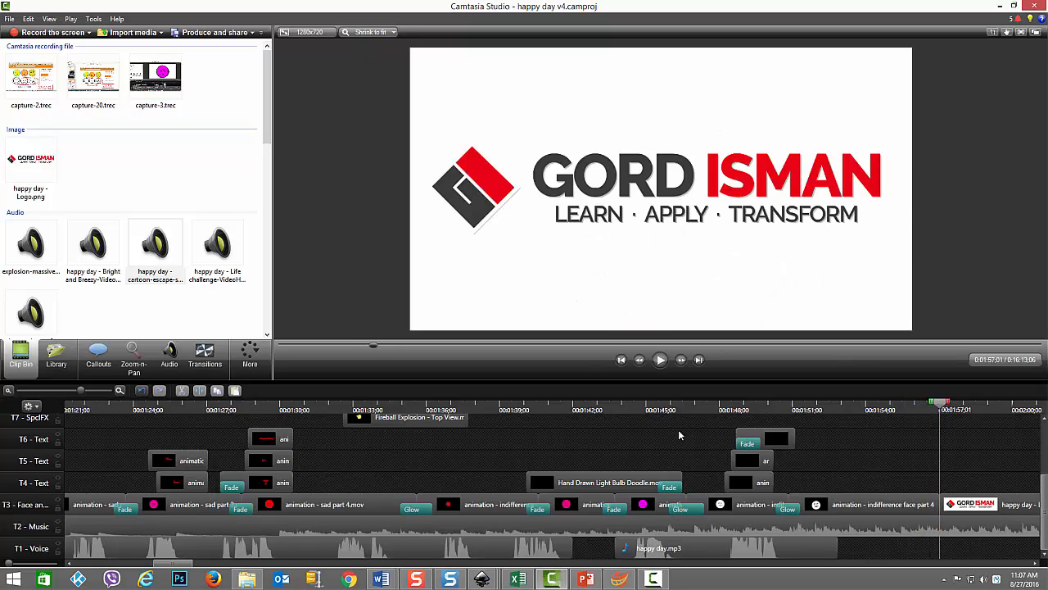
- Switch to EasyAnimatorPro, try the Bounce pause animation on the white face, and set it back to Jump Top
click(621, 580)
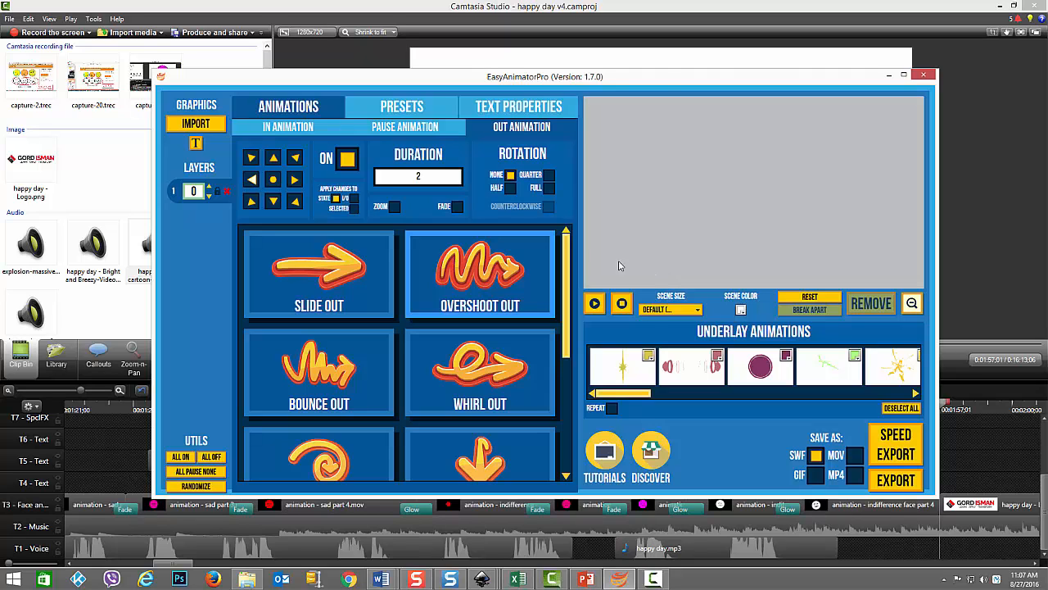
click(391, 129)
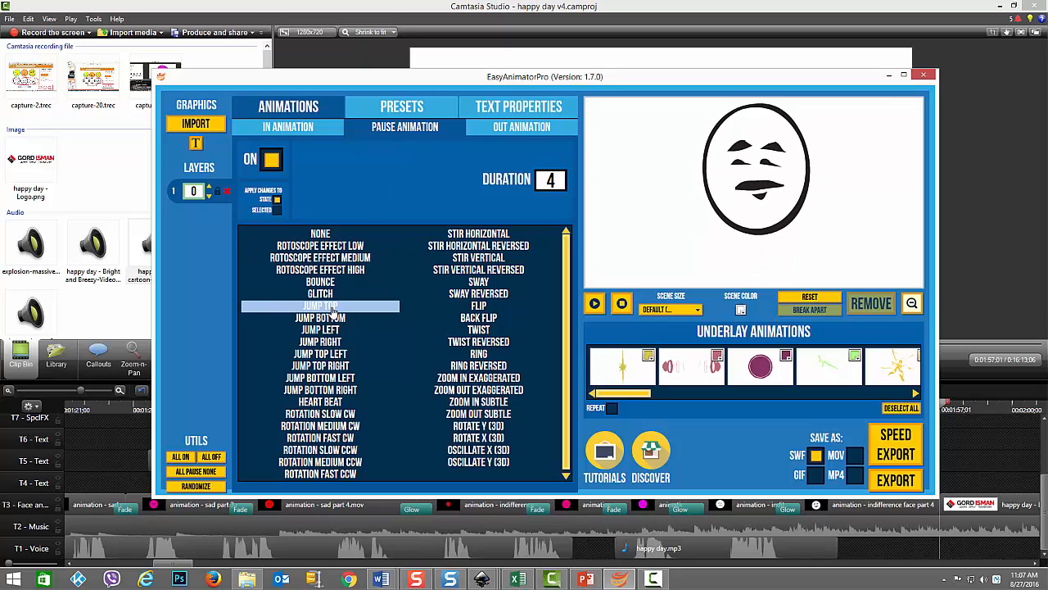
click(331, 283)
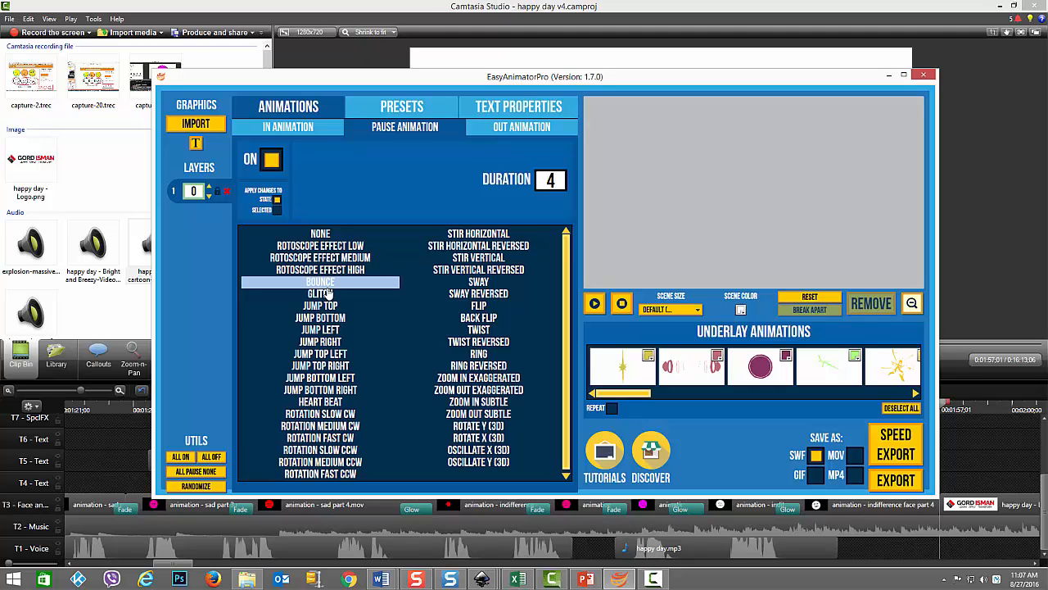
click(327, 307)
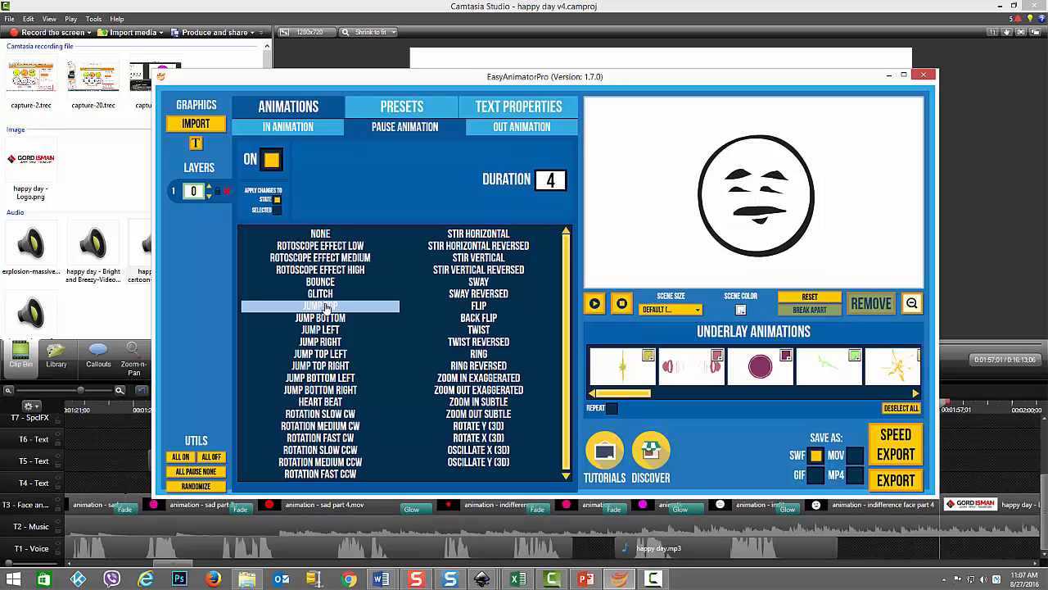
- Choose Overshoot Out as the white face's out animation, preview it and compare the pause and out animation settings
click(516, 131)
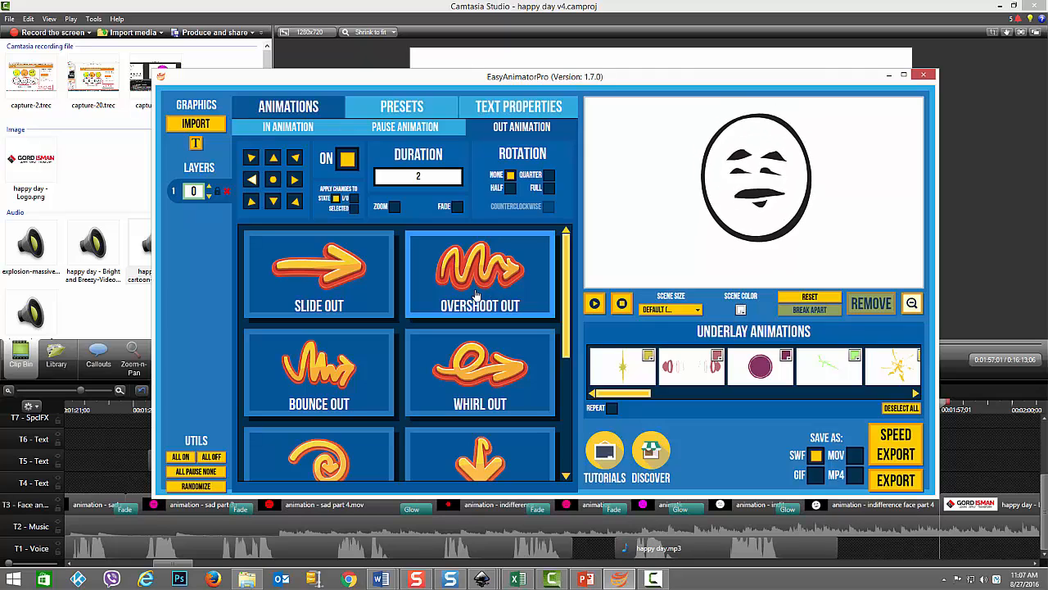
click(540, 279)
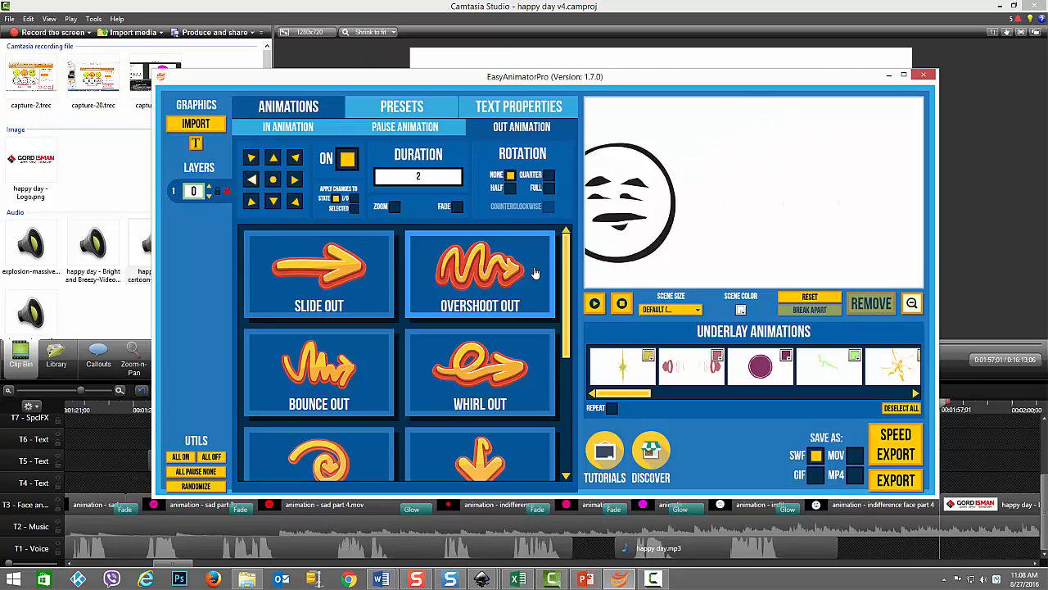
click(595, 304)
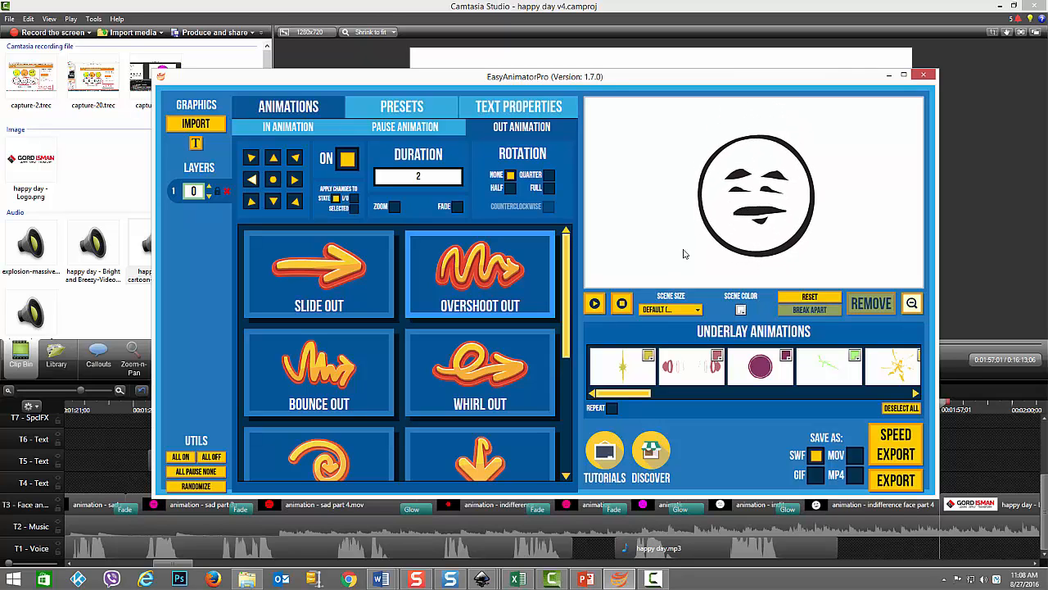
click(385, 127)
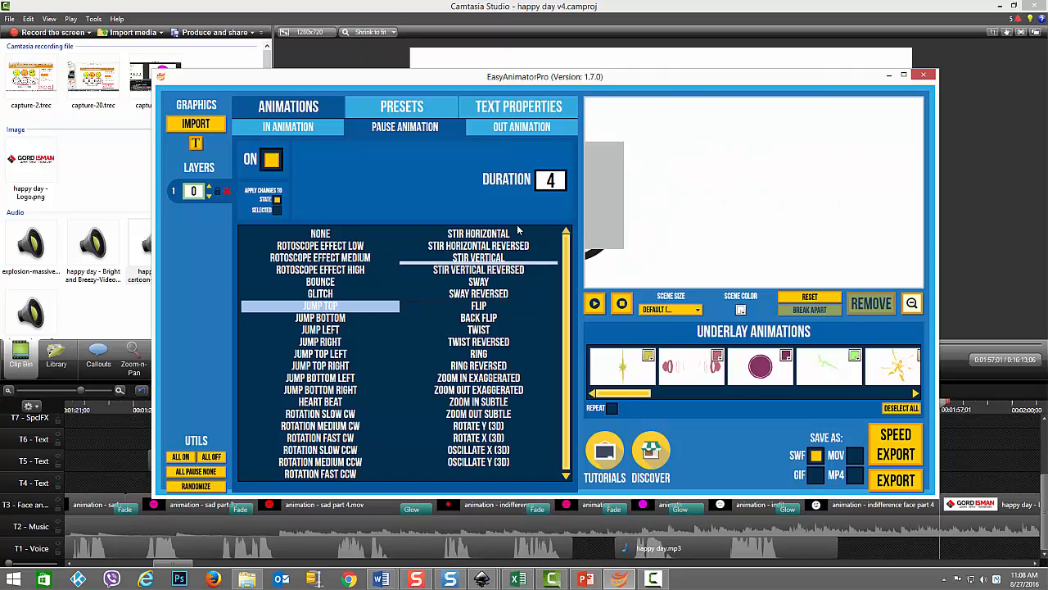
click(487, 131)
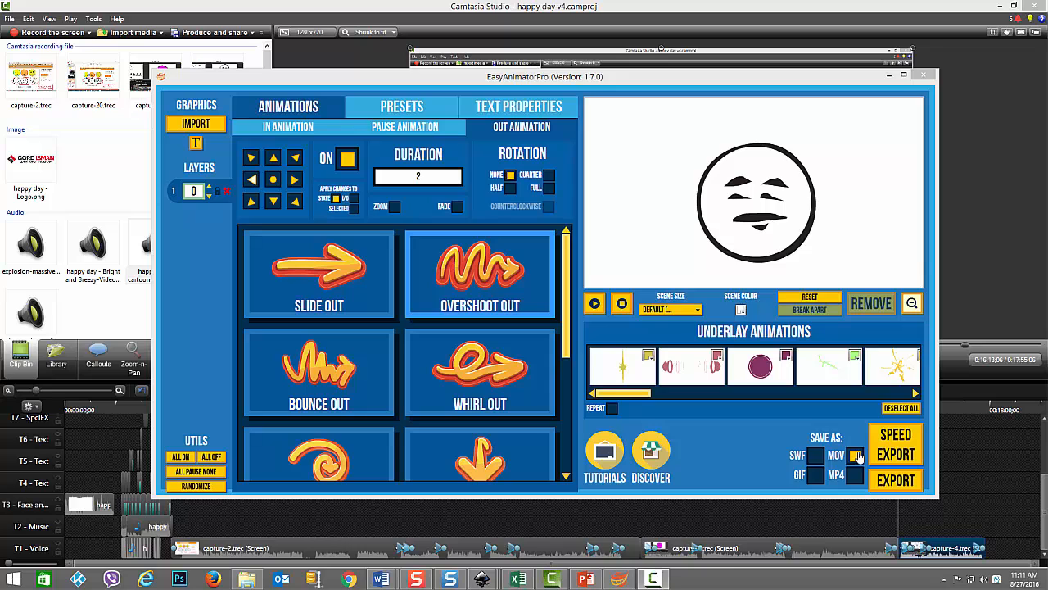
- Set the export format to MOV, open the export's save dialog and cancel it without saving
click(816, 456)
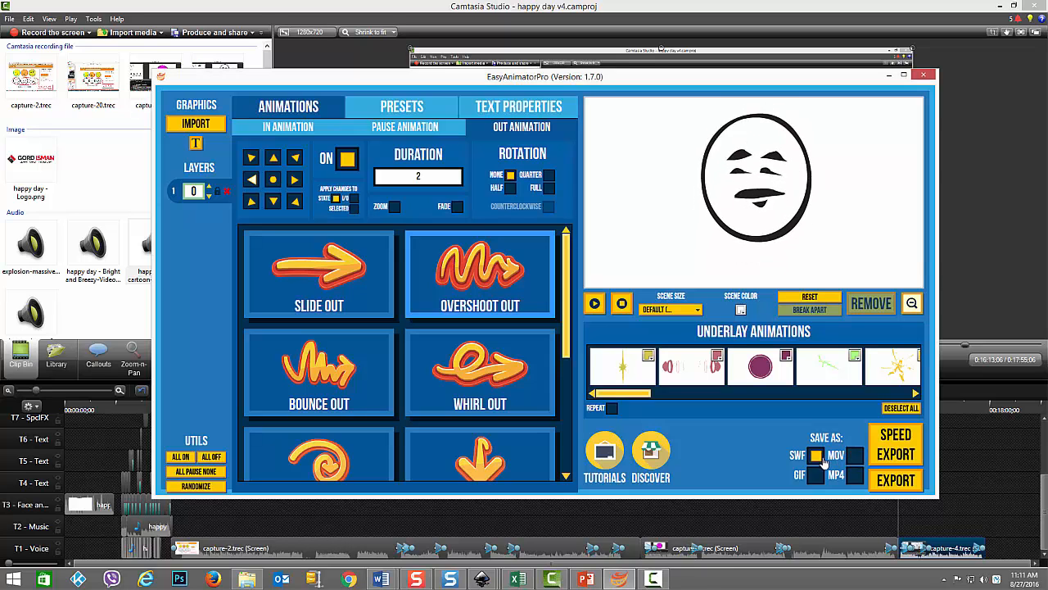
click(855, 457)
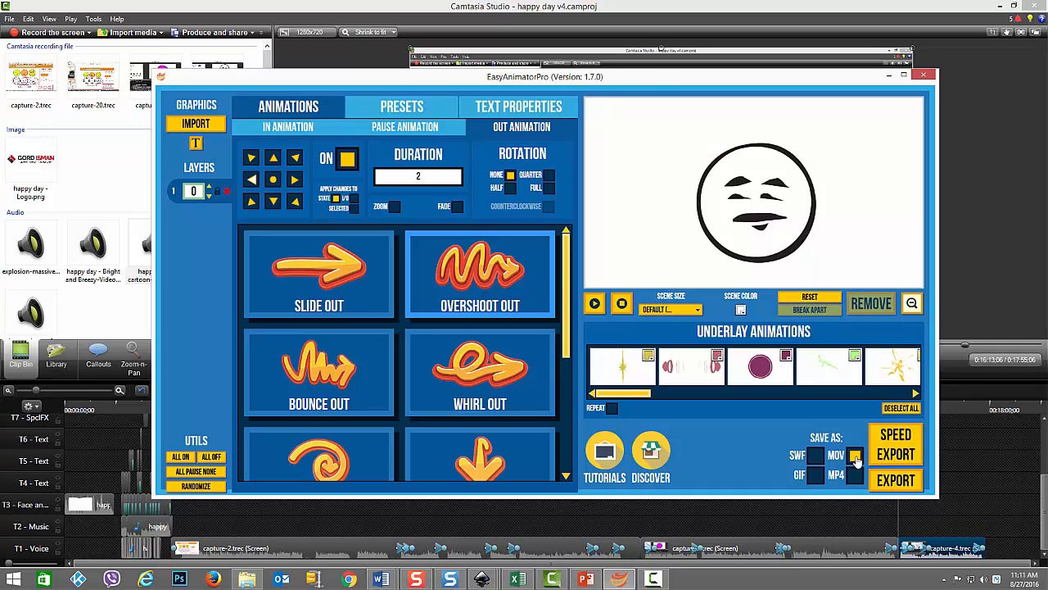
click(896, 482)
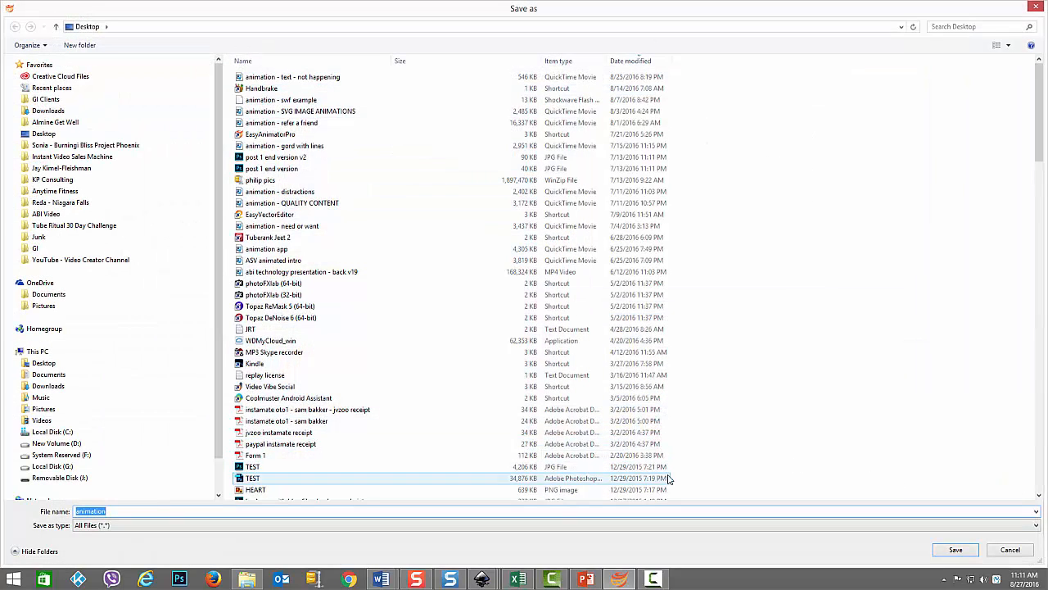
click(1004, 550)
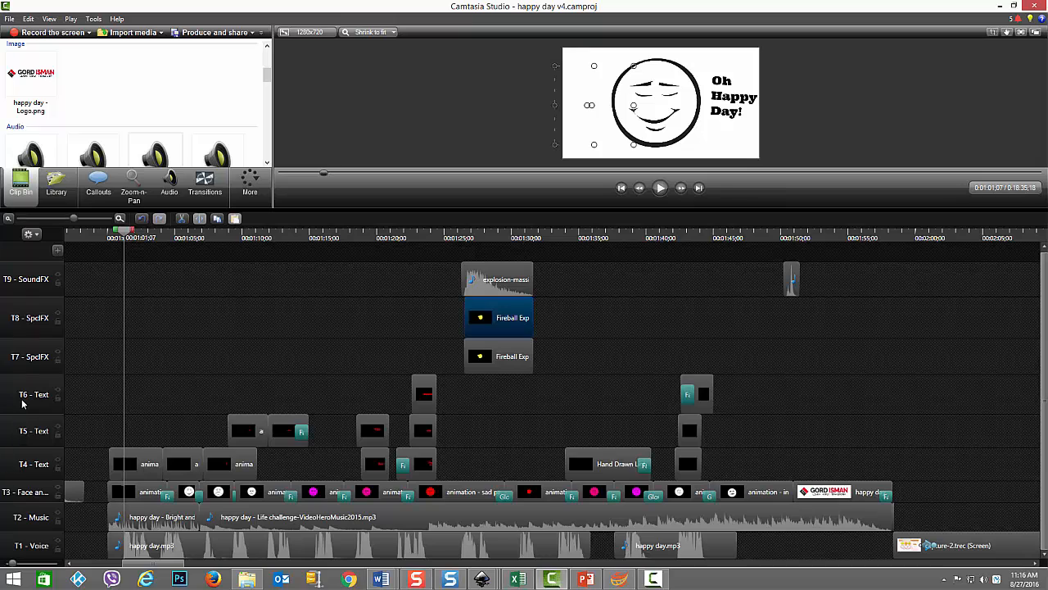
- Switch to Camtasia Studio and review the first text animations on track T4, scrubbing from about 1:01 to 1:10
click(123, 470)
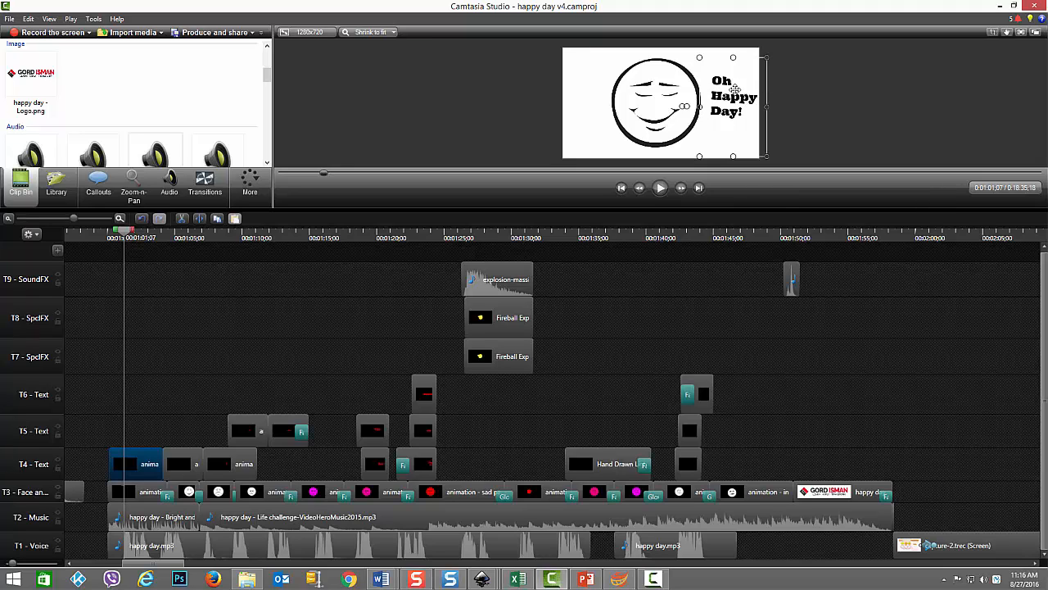
drag(126, 235, 174, 237)
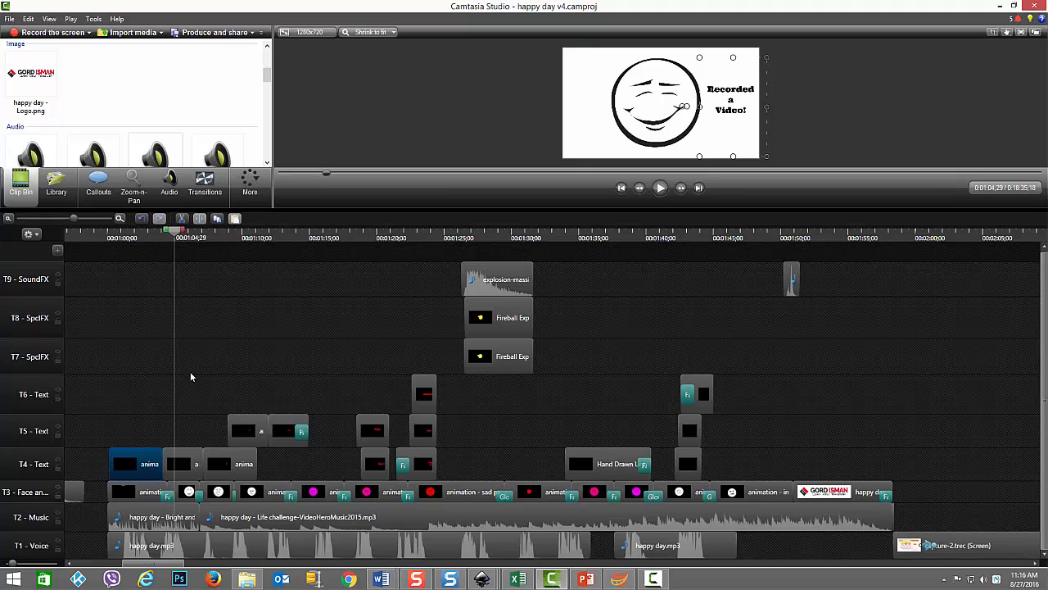
drag(175, 232, 222, 240)
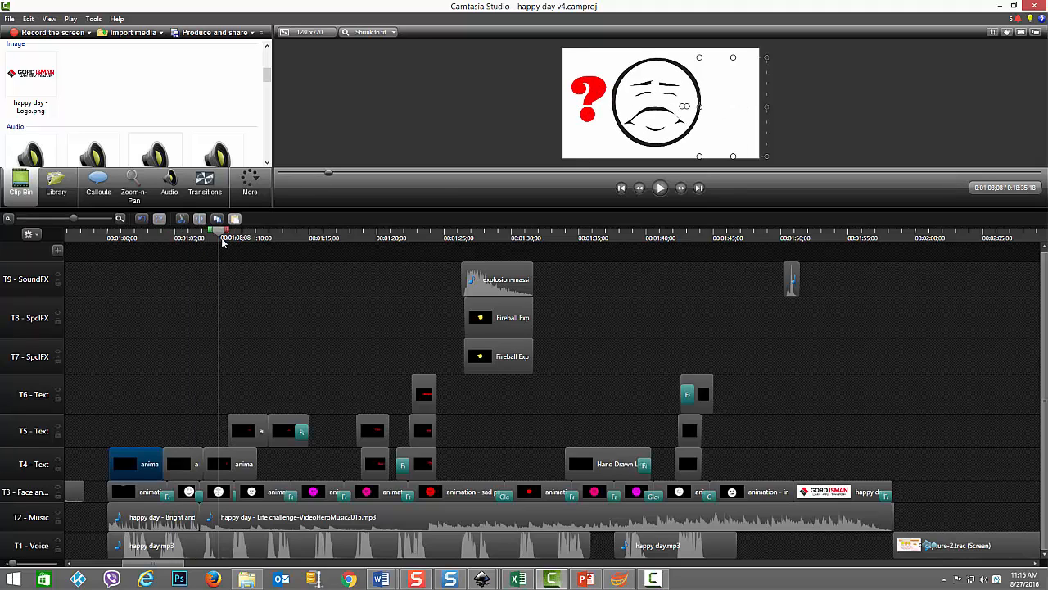
click(234, 464)
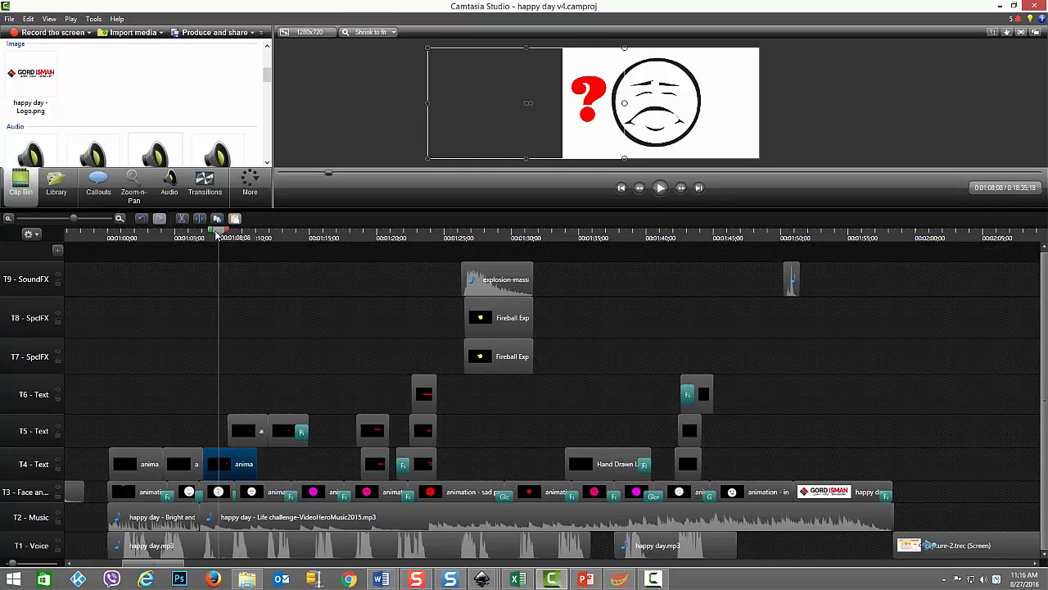
drag(218, 233, 238, 233)
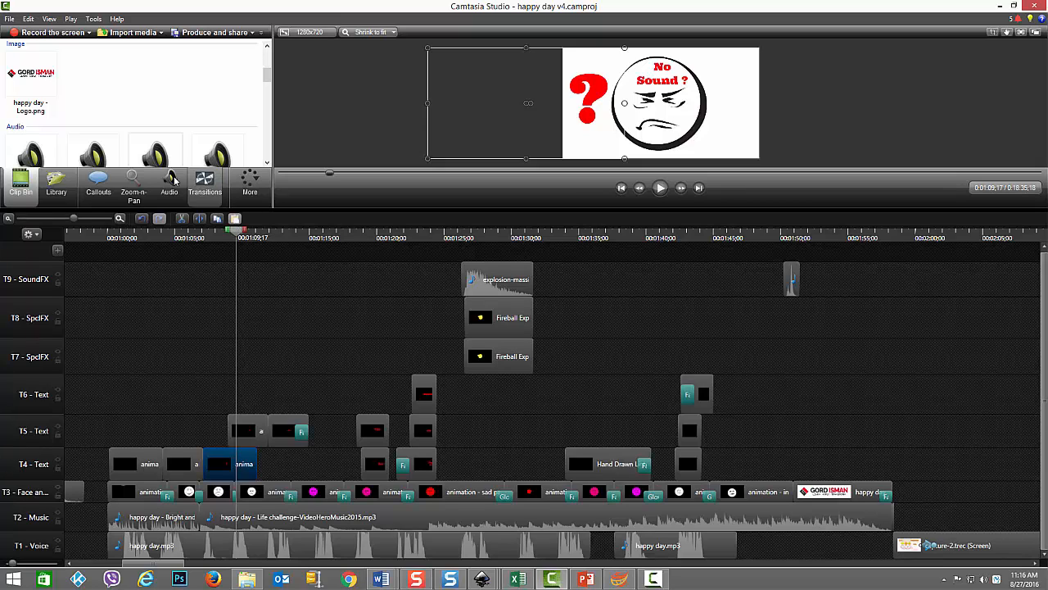
drag(238, 232, 252, 232)
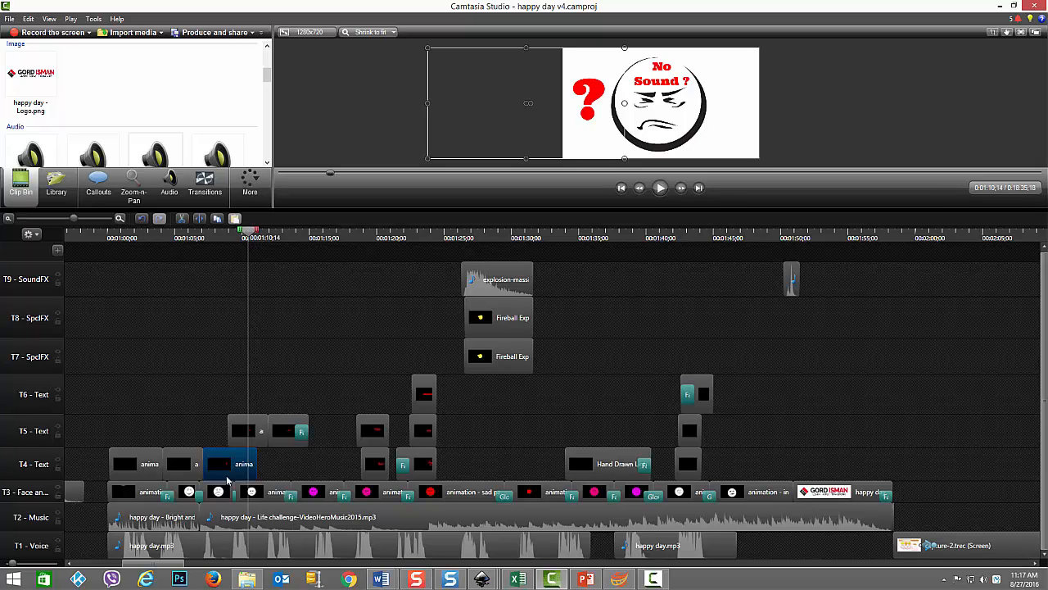
- Examine the "No Sound ?", "What Now ?" and "This Is Not Happening !" text clips on tracks T5 and T6, scrubbing to about 1:23
click(239, 435)
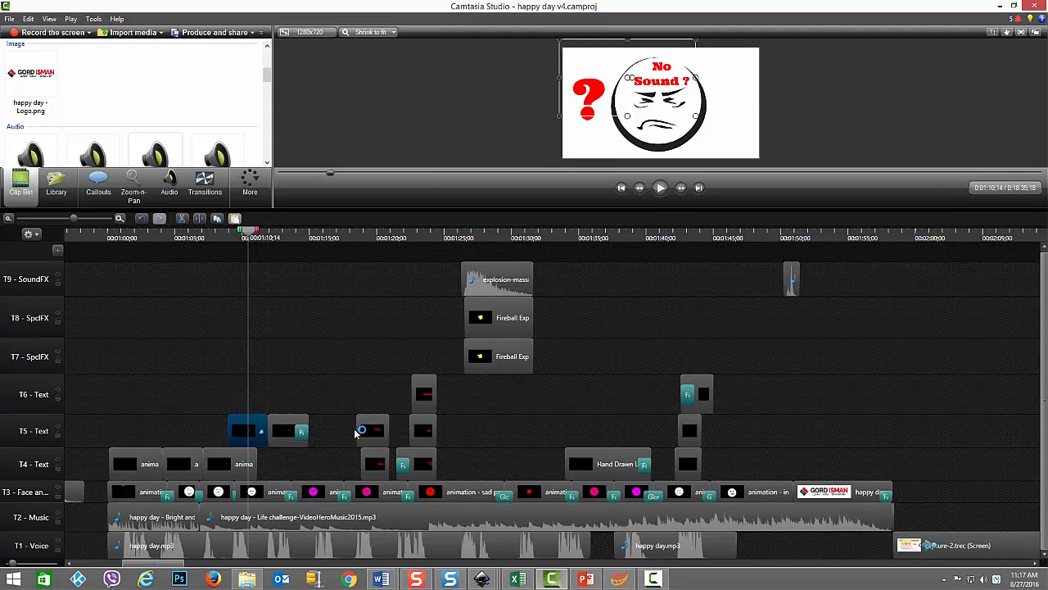
click(369, 430)
drag(248, 235, 373, 236)
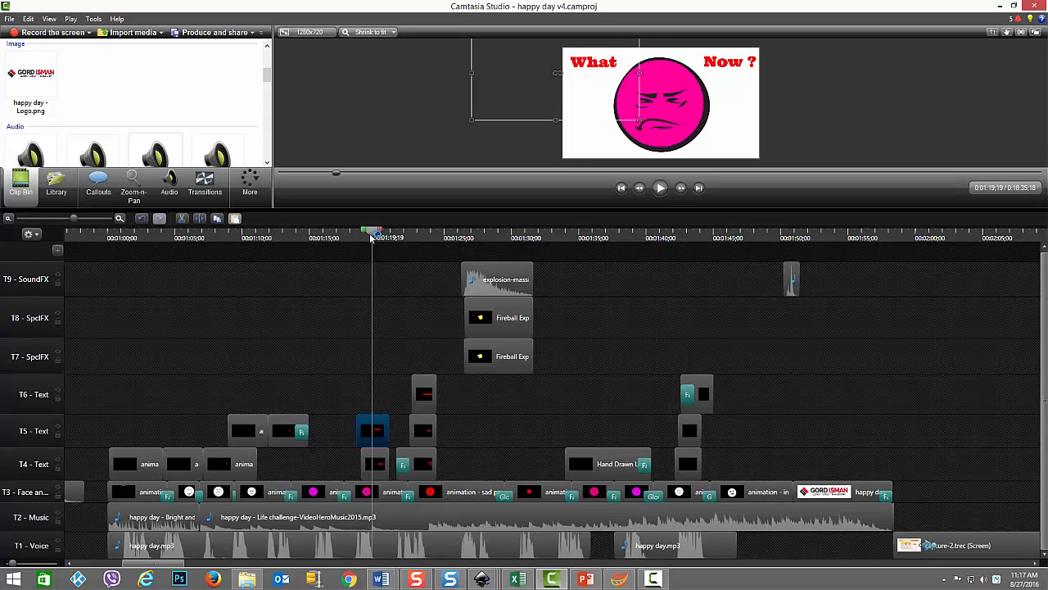
click(423, 238)
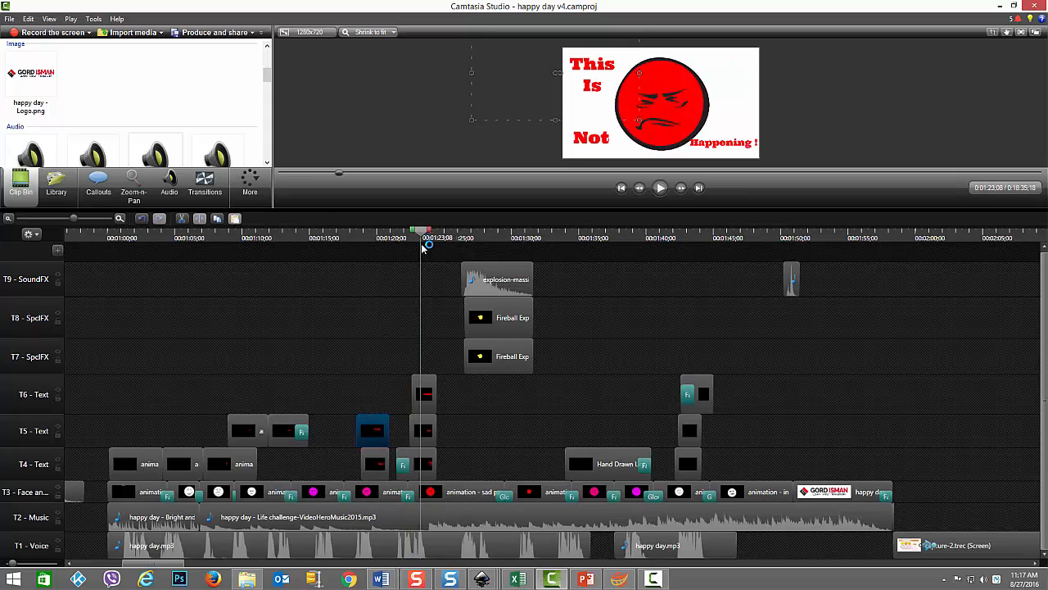
click(423, 431)
click(423, 396)
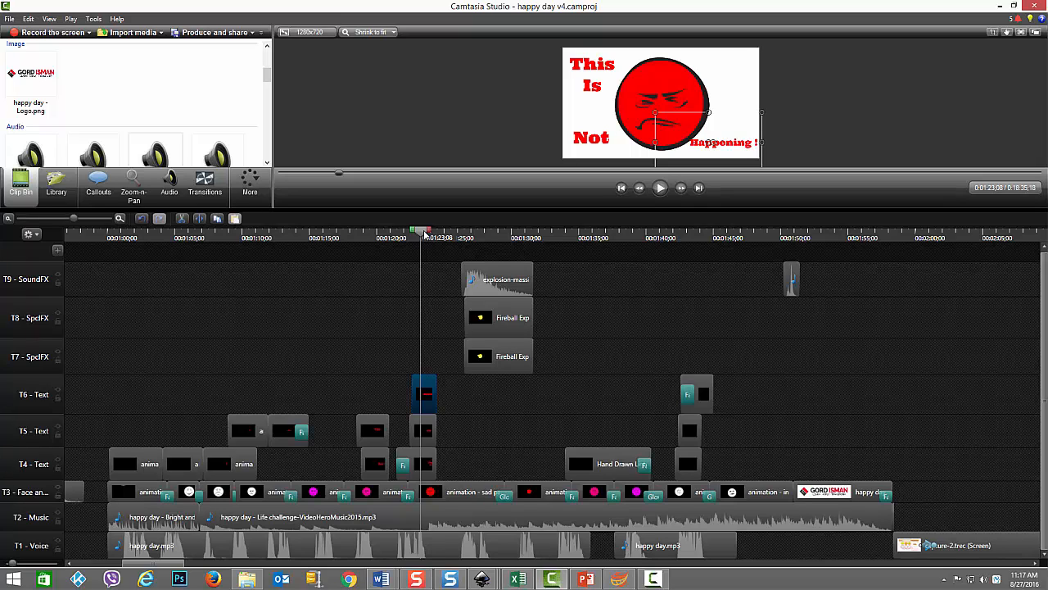
- Examine the two fireball explosion clips on tracks T7 and T8 at about 1:28, and return the playhead to about 1:25
click(502, 327)
click(501, 357)
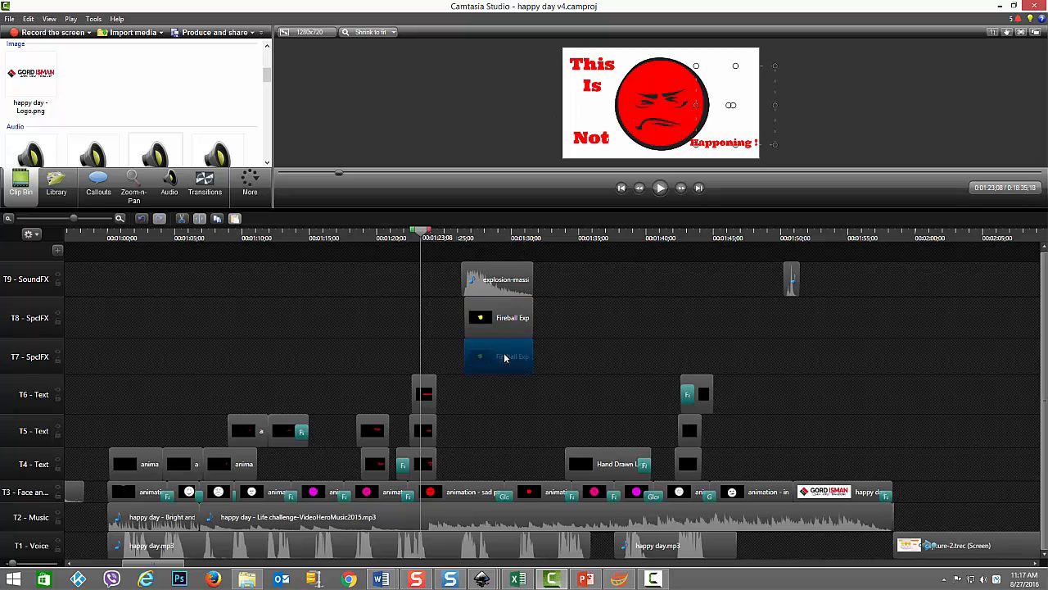
drag(423, 232, 487, 231)
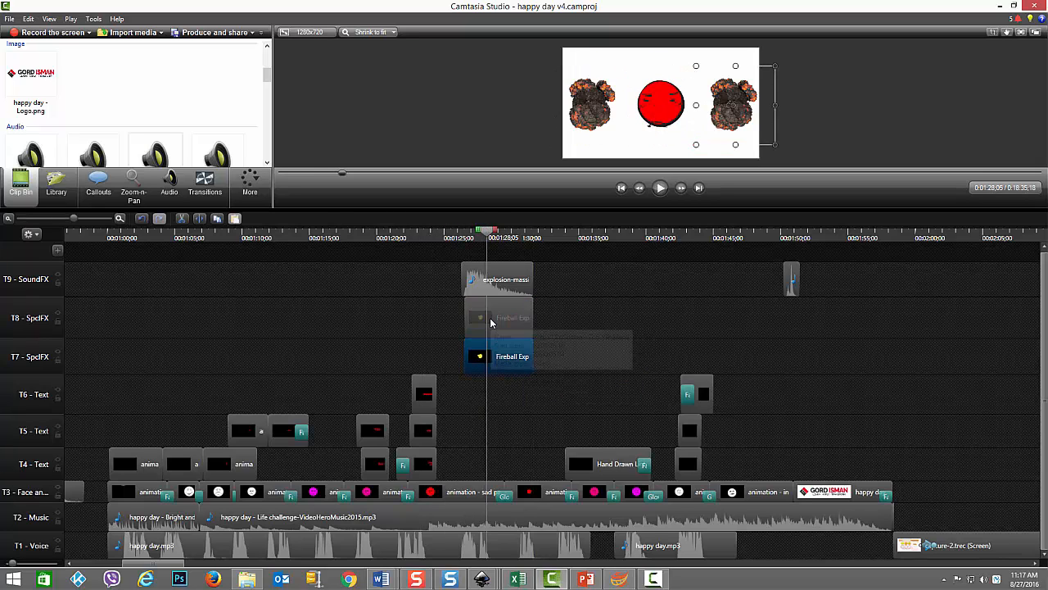
click(496, 330)
click(507, 362)
click(502, 324)
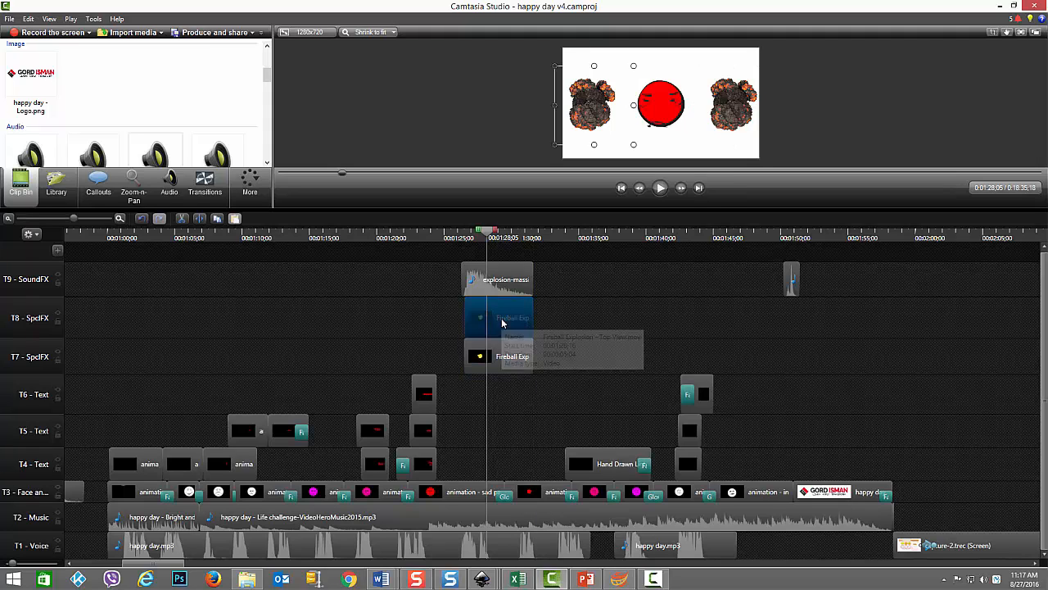
drag(486, 231, 450, 235)
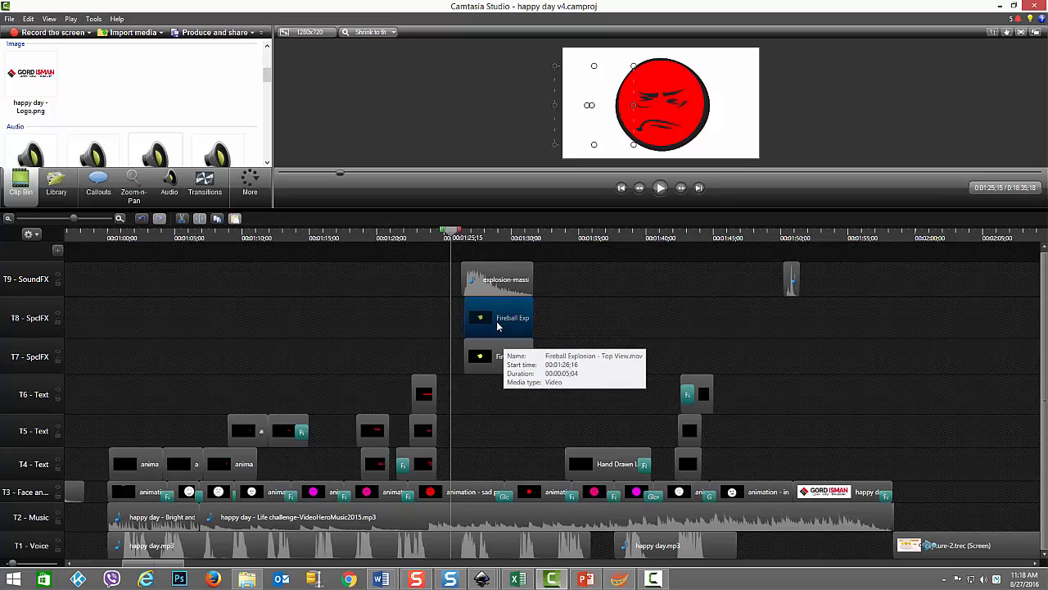
- Examine the fireball clip on track T7 and the explosion sound on track T9, and review the explosion section with its sound
click(500, 354)
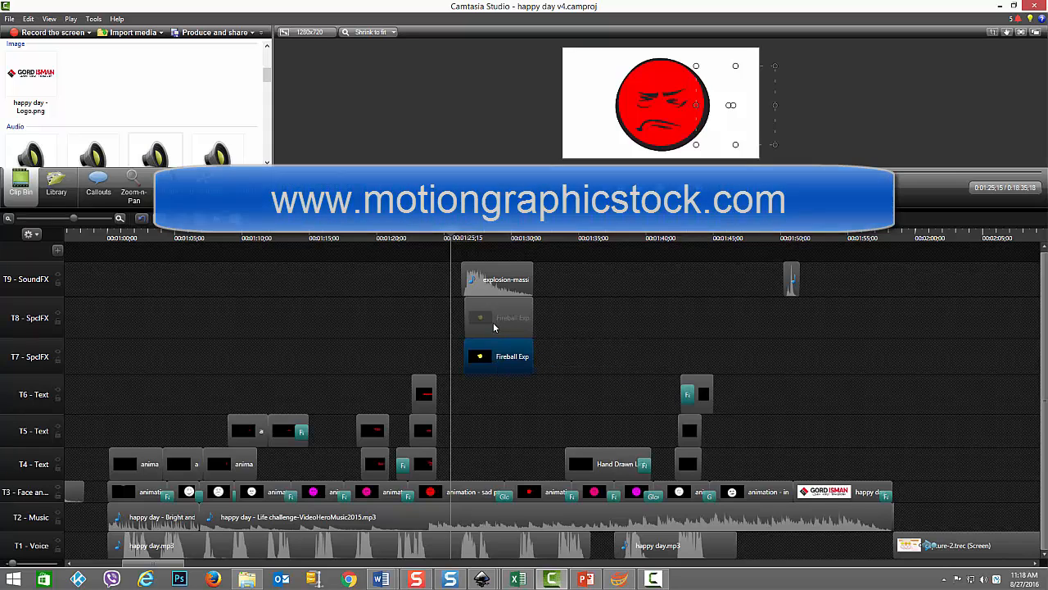
click(495, 282)
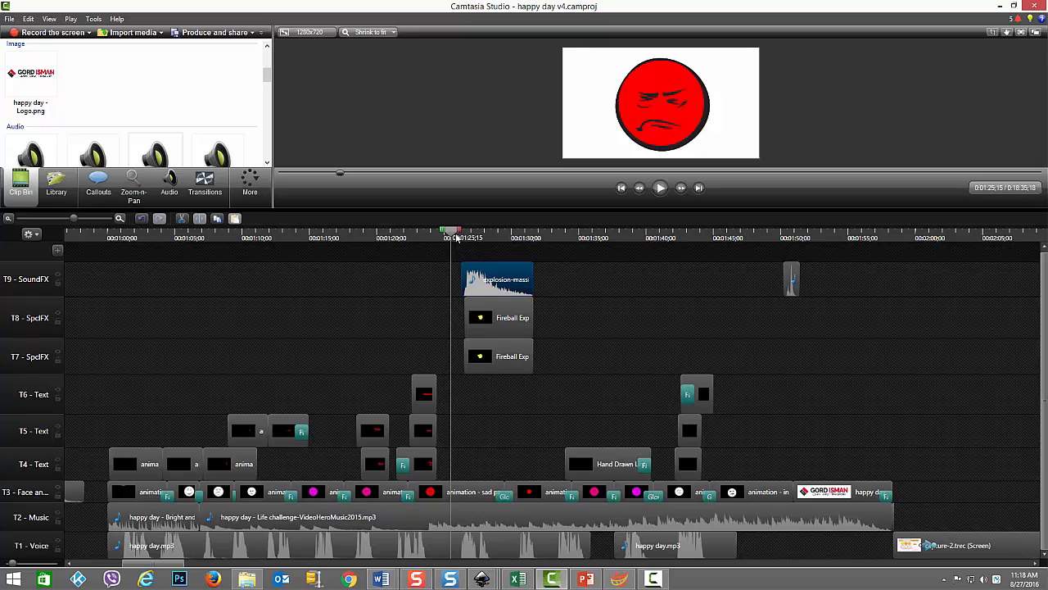
mouse_move(453, 232)
mouse_down()
mouse_move(519, 235)
mouse_move(446, 238)
mouse_move(543, 237)
mouse_move(446, 240)
mouse_up()
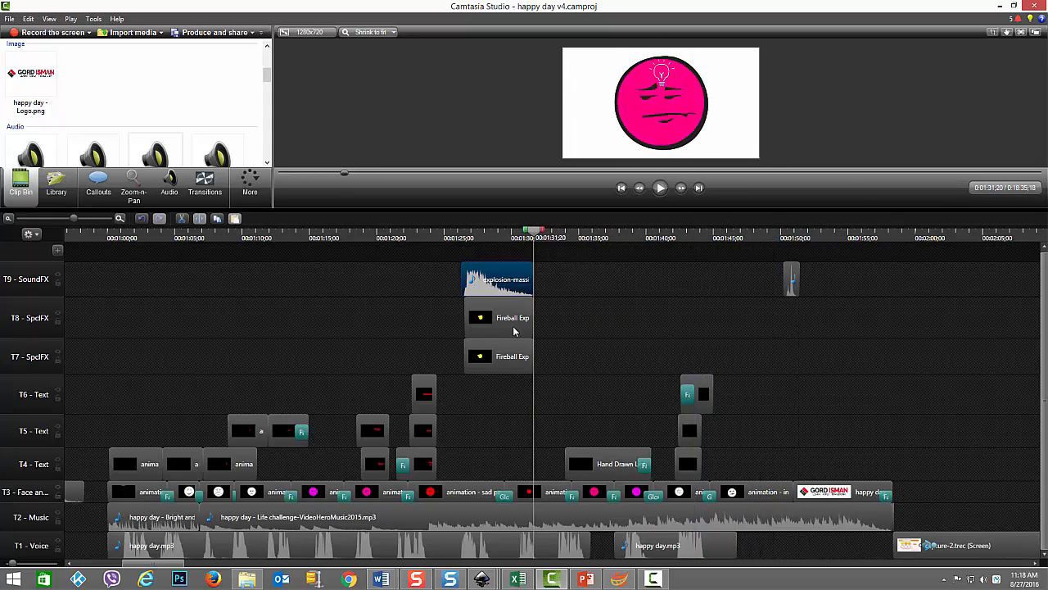
drag(375, 325, 583, 335)
drag(645, 345, 725, 331)
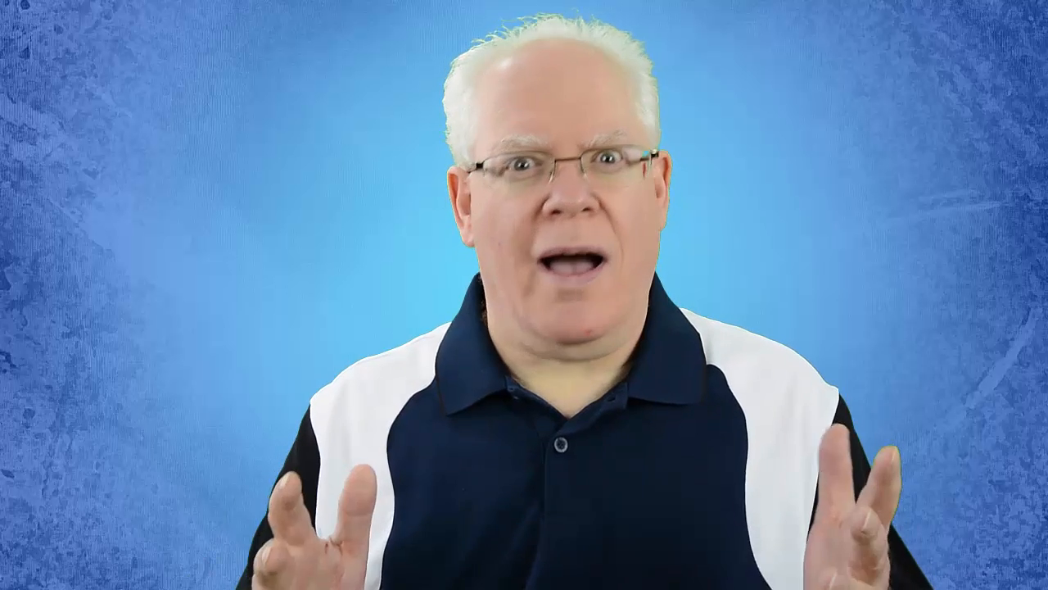